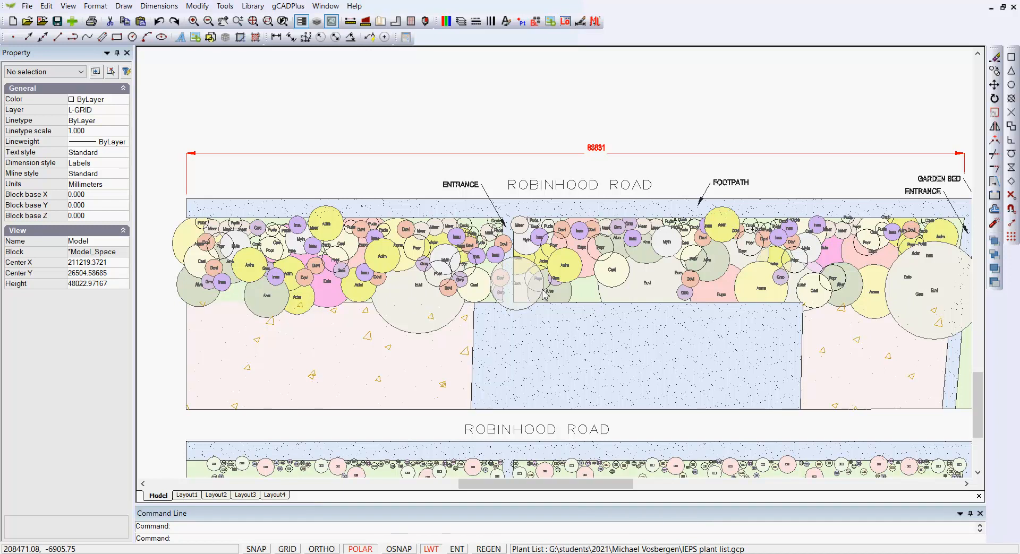
# Insert a grid above the plan (2 horizontal, 18 vertical lines, 5000 spacing, 1000 extensions, text size 500) and copy the row label to its left end
pyautogui.scroll(-1, 525, 286)
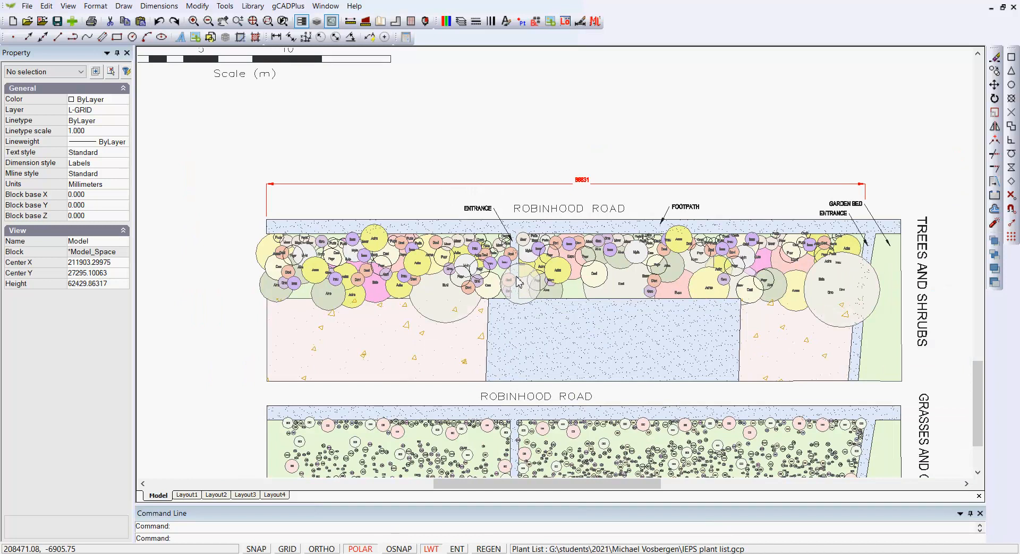
pyautogui.click(225, 6)
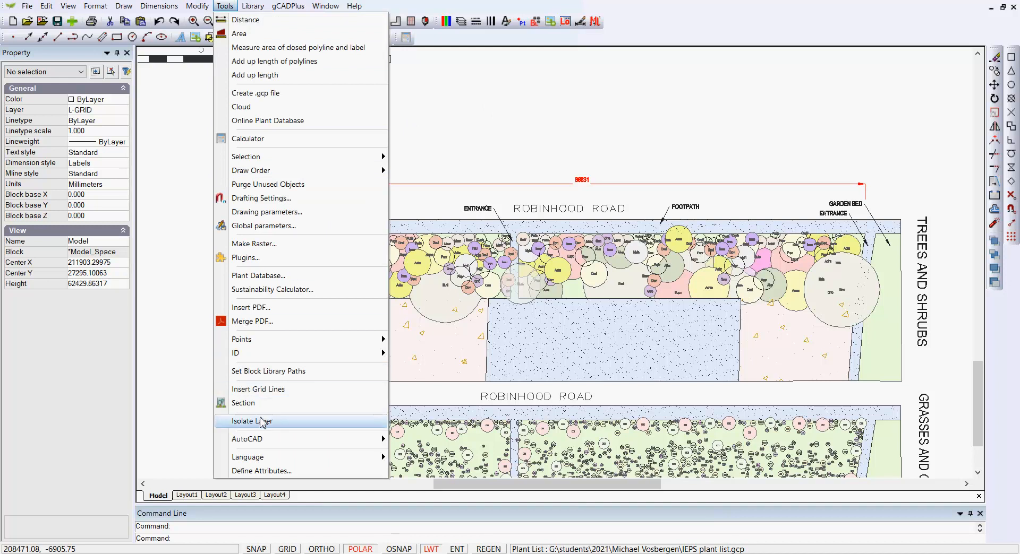
pyautogui.click(258, 390)
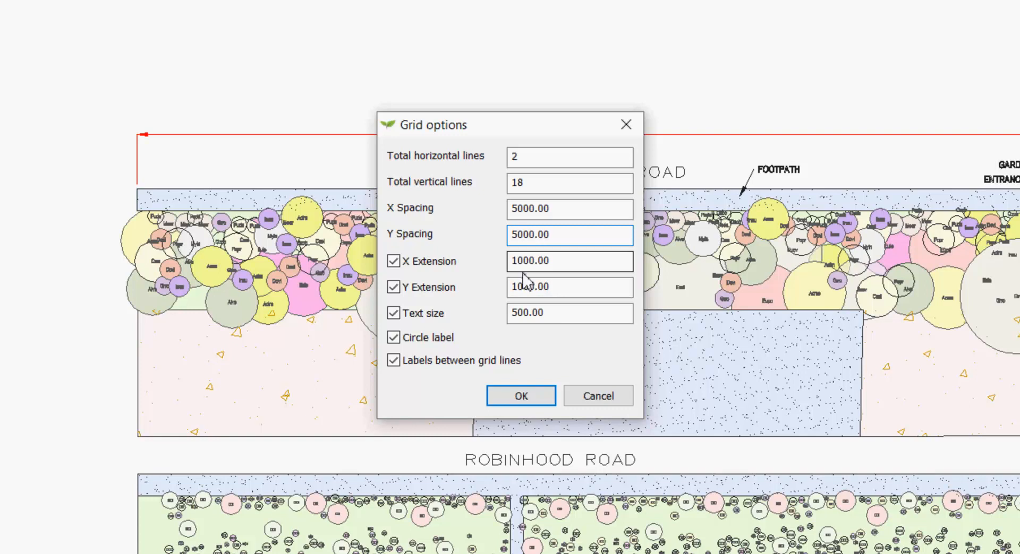
pyautogui.click(521, 399)
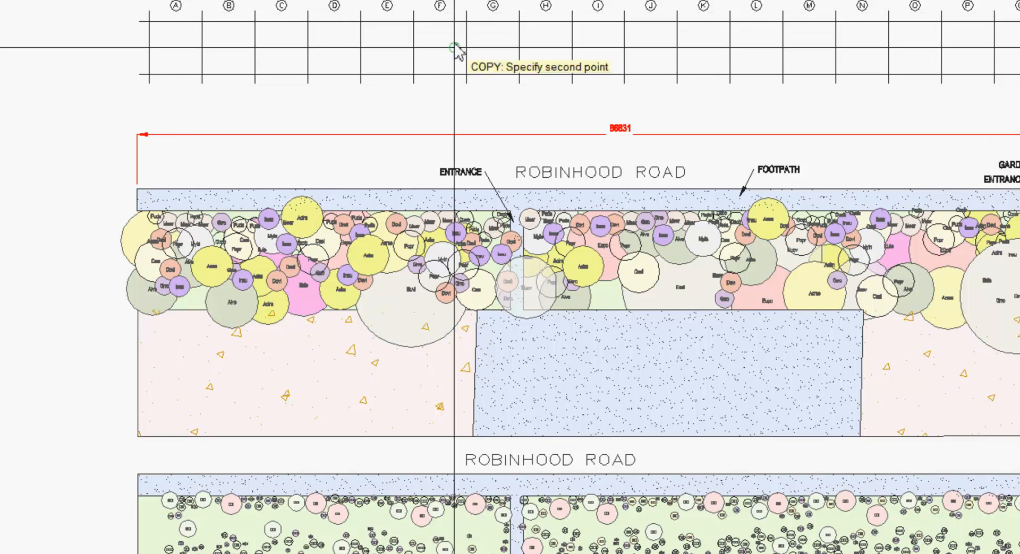
pyautogui.click(122, 48)
pyautogui.press('Escape')
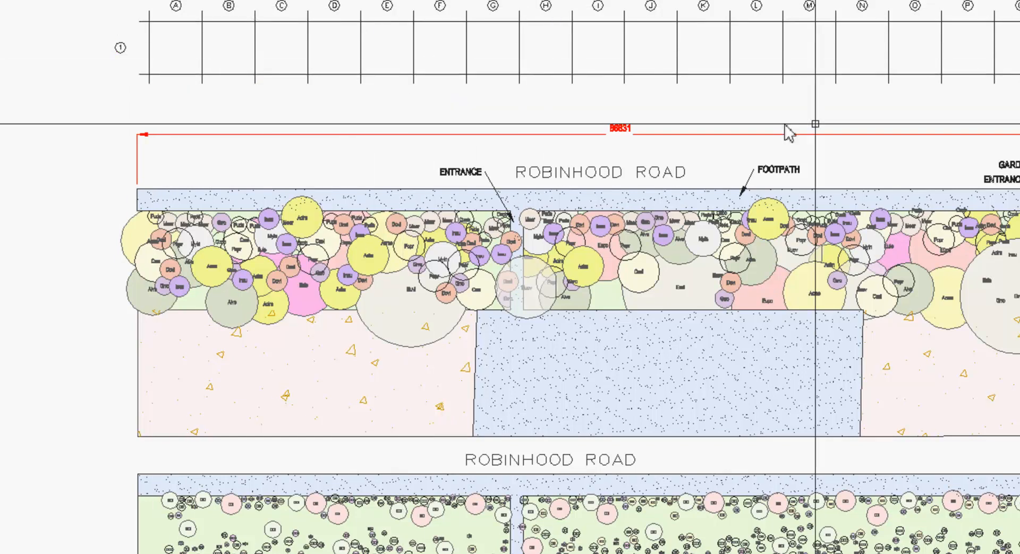
# Convert all the grid lines and labels into a block named "grid" with its base point at the upper-left gridline intersection
pyautogui.click(1016, 102)
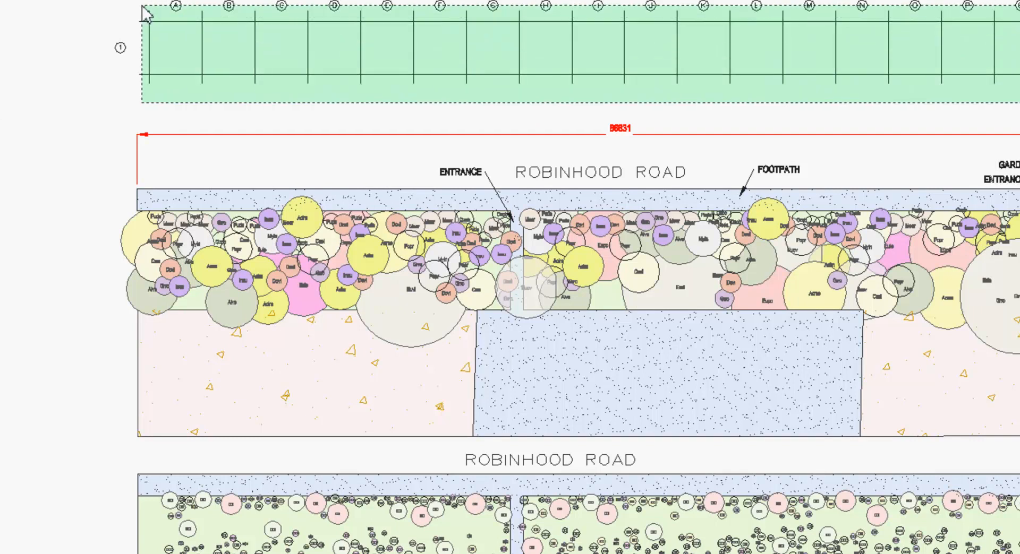
pyautogui.click(119, 1)
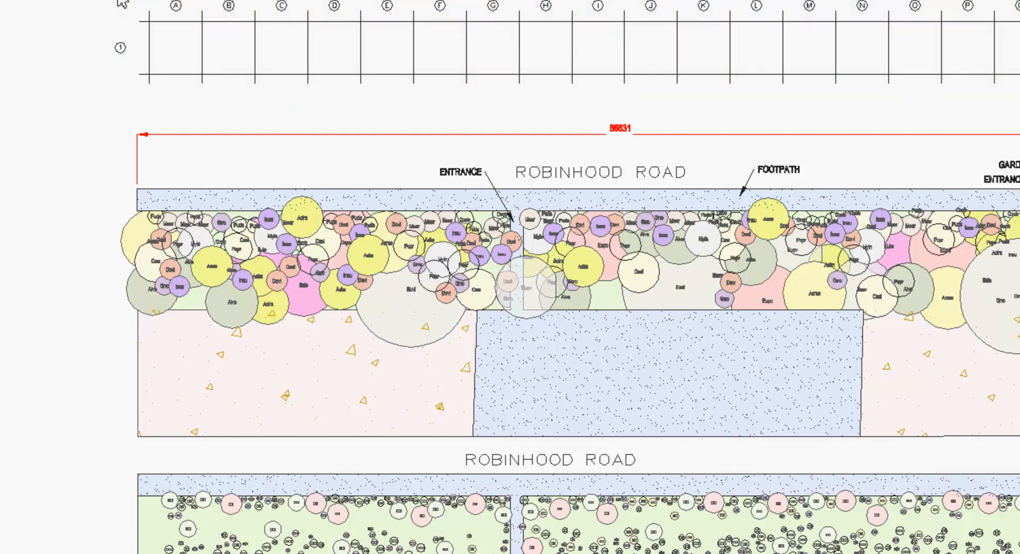
pyautogui.rightClick(181, 30)
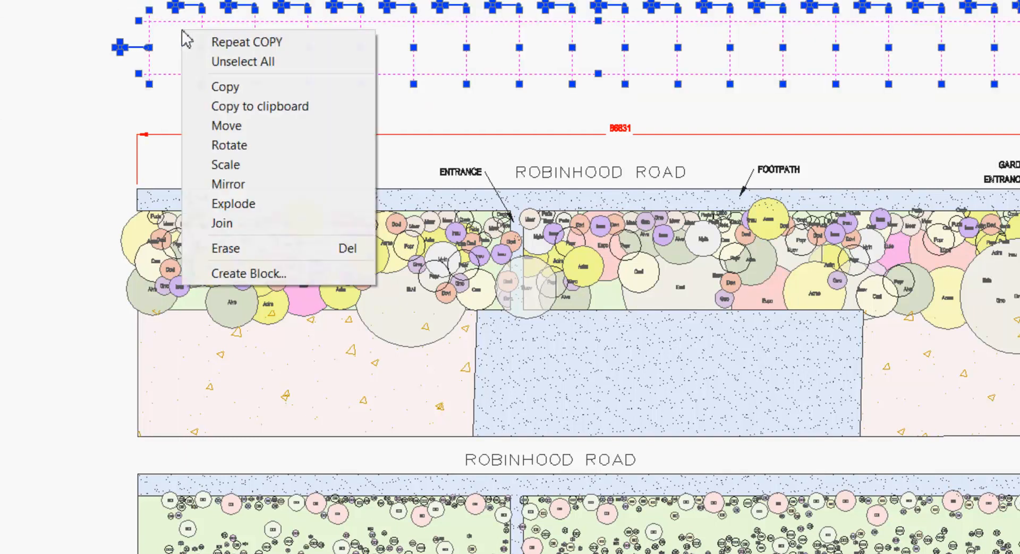
pyautogui.click(275, 274)
pyautogui.write('grid')
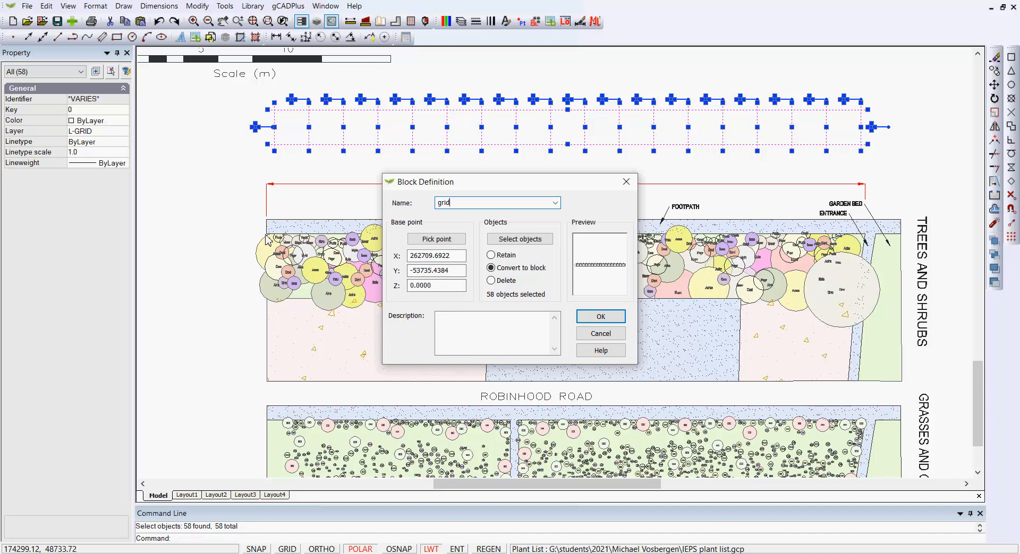
pyautogui.click(454, 241)
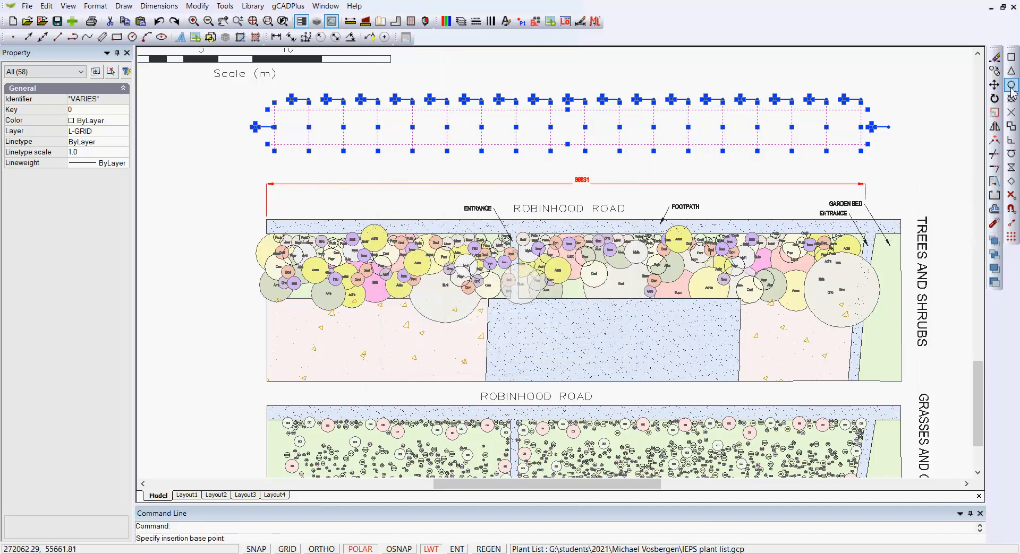
pyautogui.scroll(3, 276, 110)
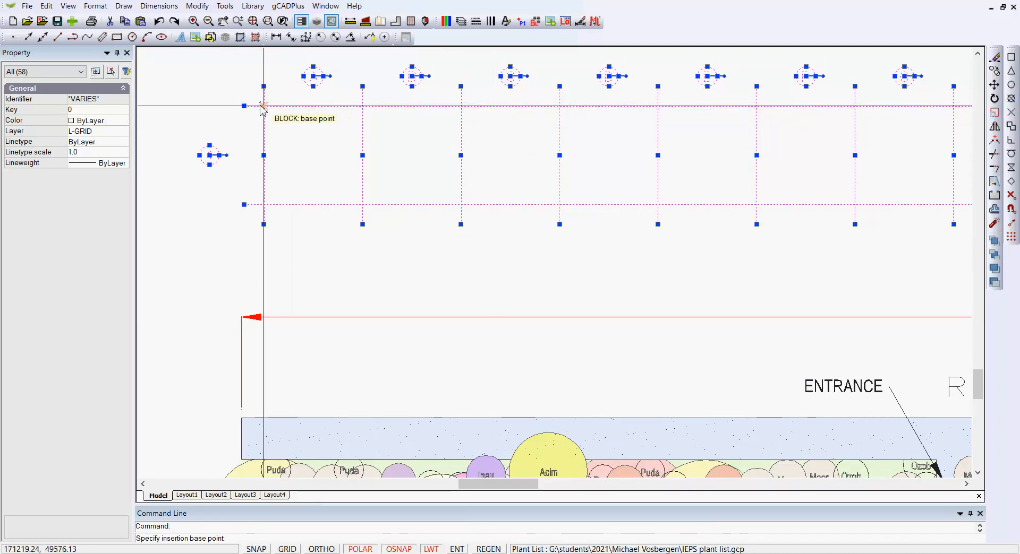
pyautogui.click(244, 106)
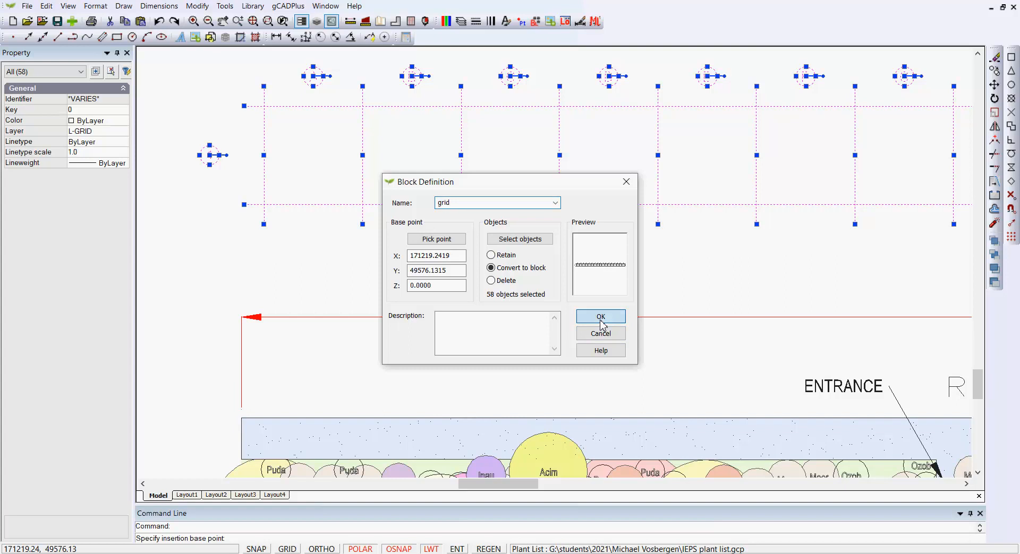
pyautogui.click(599, 317)
# Move the grid block from its base point to the upper-left corner of the trees and shrubs garden bed
pyautogui.scroll(-3, 478, 239)
pyautogui.moveTo(617, 125); pyautogui.dragTo(594, 181)
pyautogui.click(604, 191)
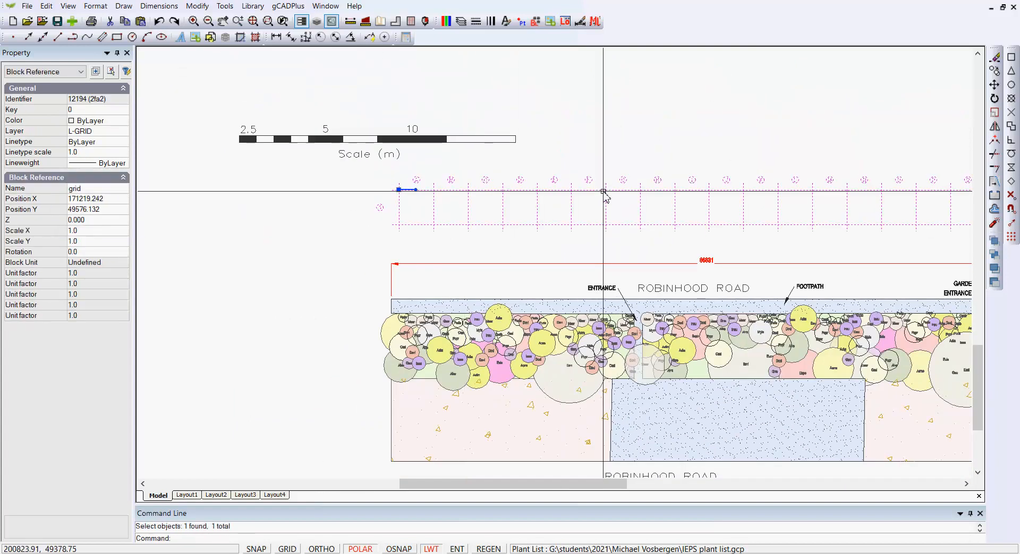
pyautogui.scroll(2, 393, 191)
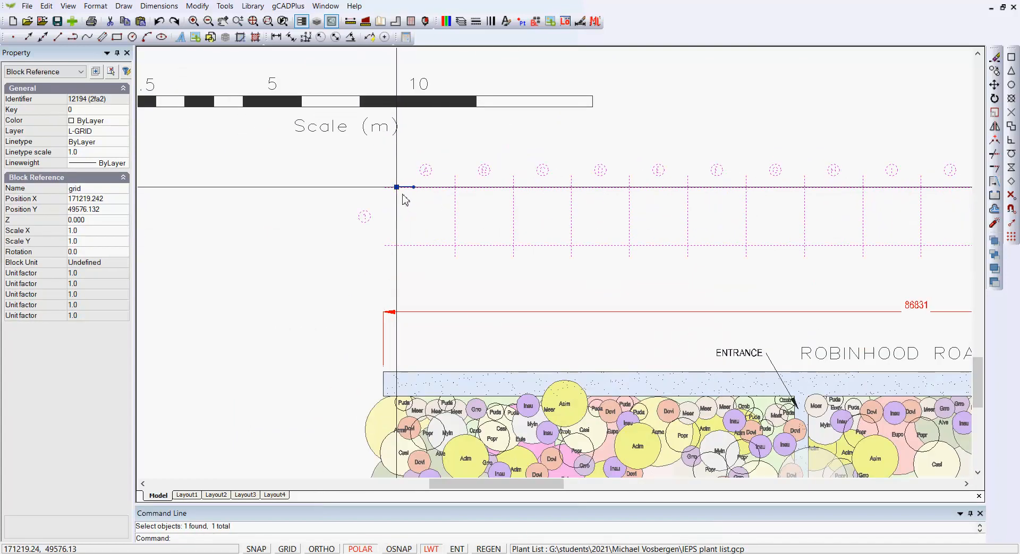
pyautogui.rightClick(424, 219)
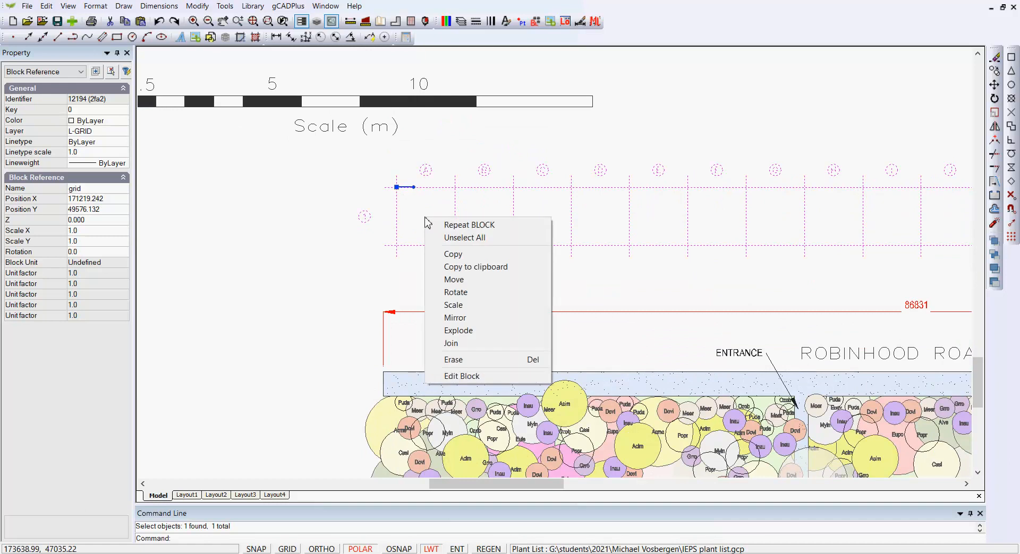
pyautogui.click(467, 279)
pyautogui.click(397, 187)
pyautogui.scroll(-3, 422, 194)
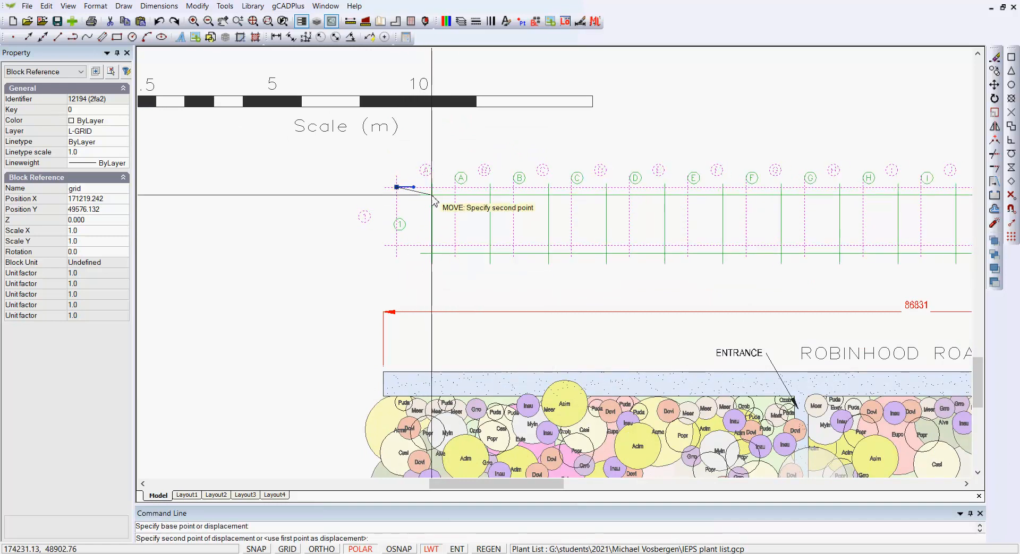
pyautogui.scroll(4, 402, 329)
pyautogui.scroll(1, 402, 335)
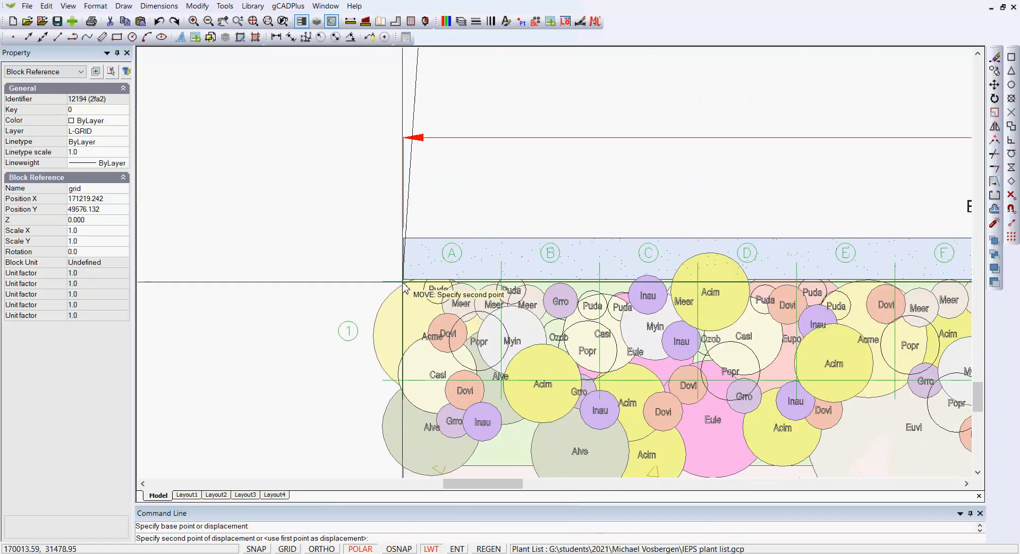
pyautogui.click(1012, 61)
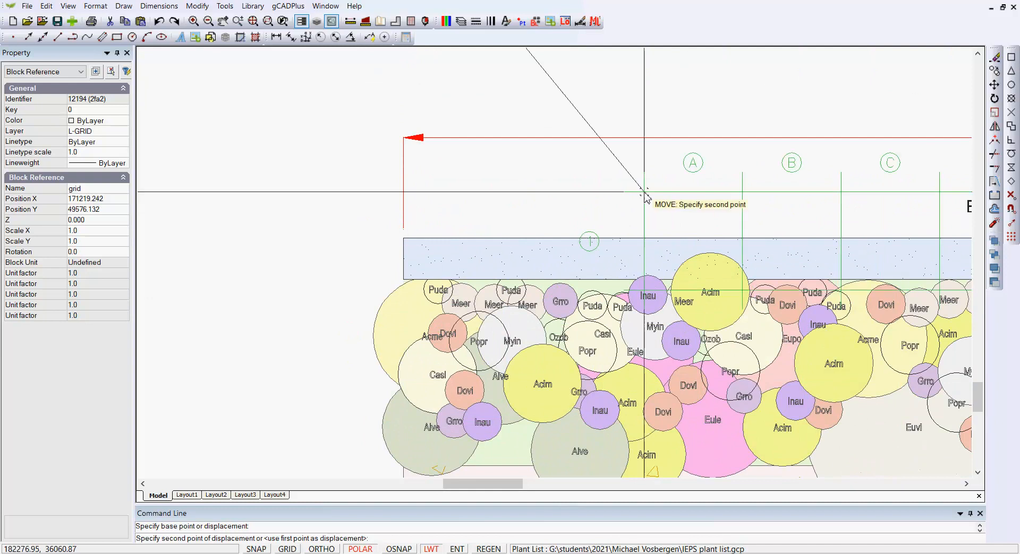
pyautogui.click(403, 280)
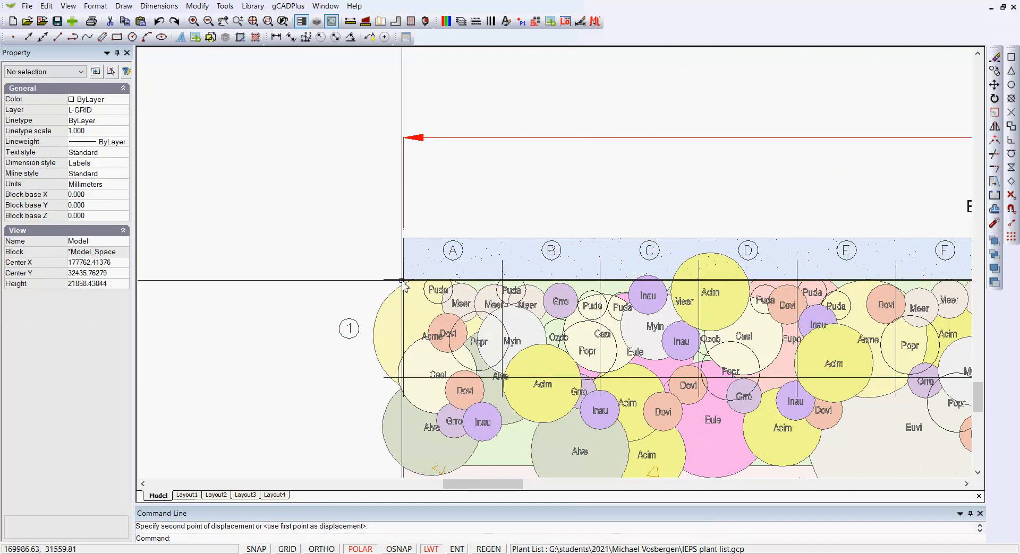
# Examine how the grid squares cover the trees and shrubs plan, and check the PlantingGrid blocks placed on both plans
pyautogui.scroll(-2, 316, 262)
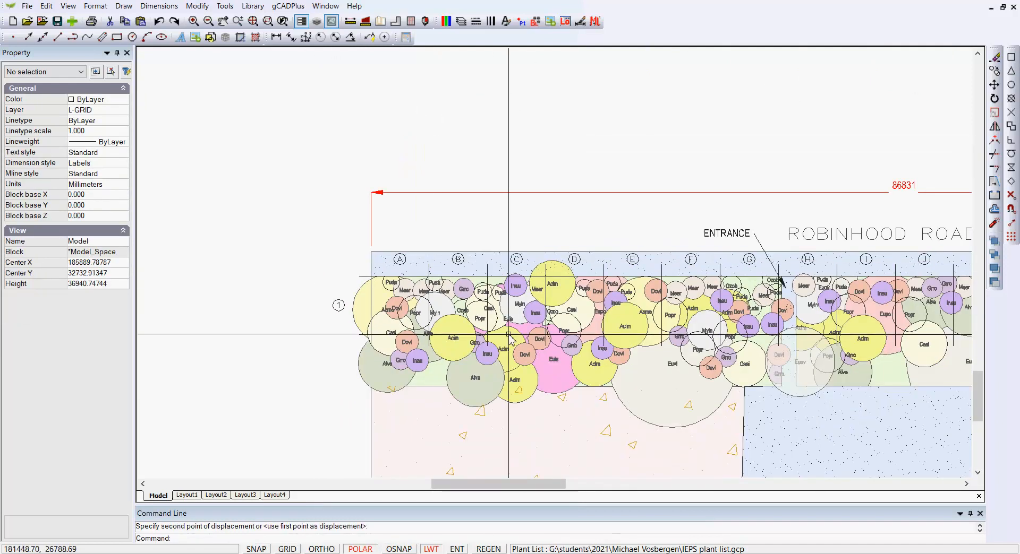
pyautogui.moveTo(472, 317); pyautogui.dragTo(395, 275, button='middle')
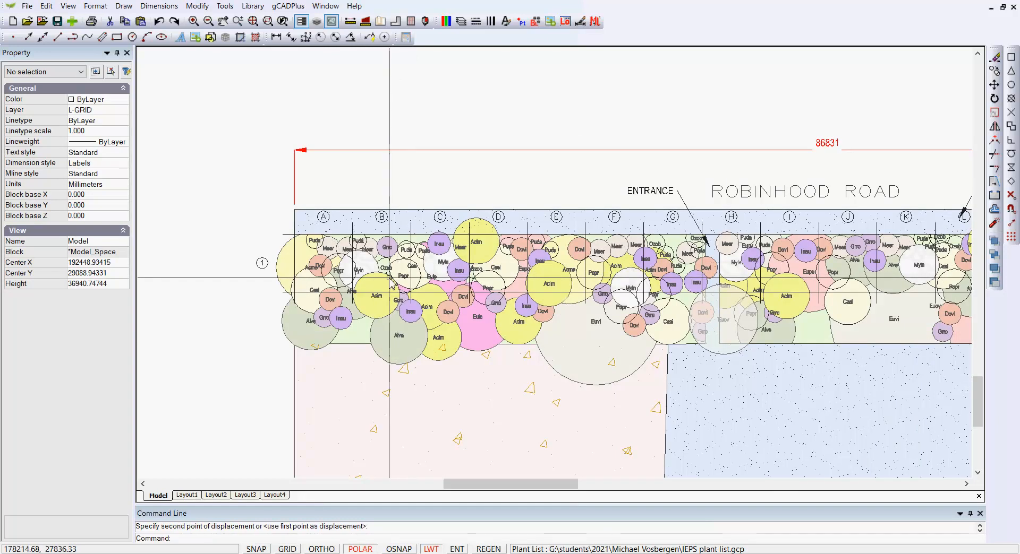
pyautogui.scroll(1, 390, 276)
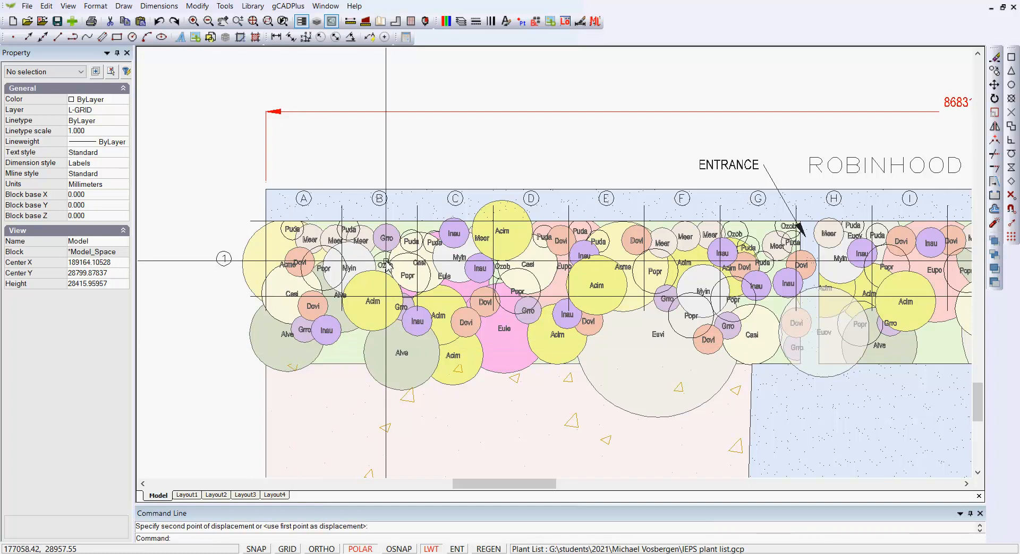
pyautogui.scroll(-2, 436, 260)
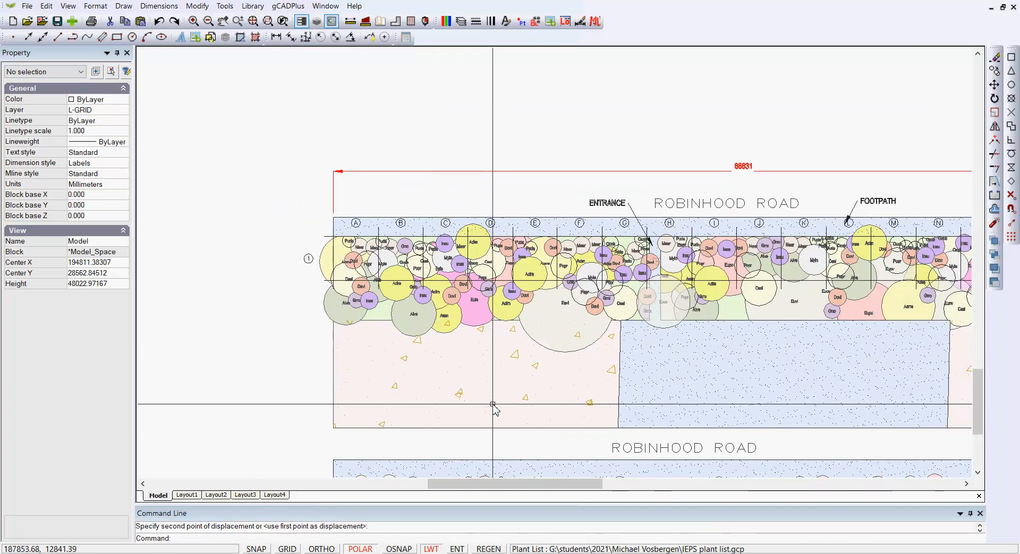
pyautogui.moveTo(493, 395); pyautogui.dragTo(380, 264, button='middle')
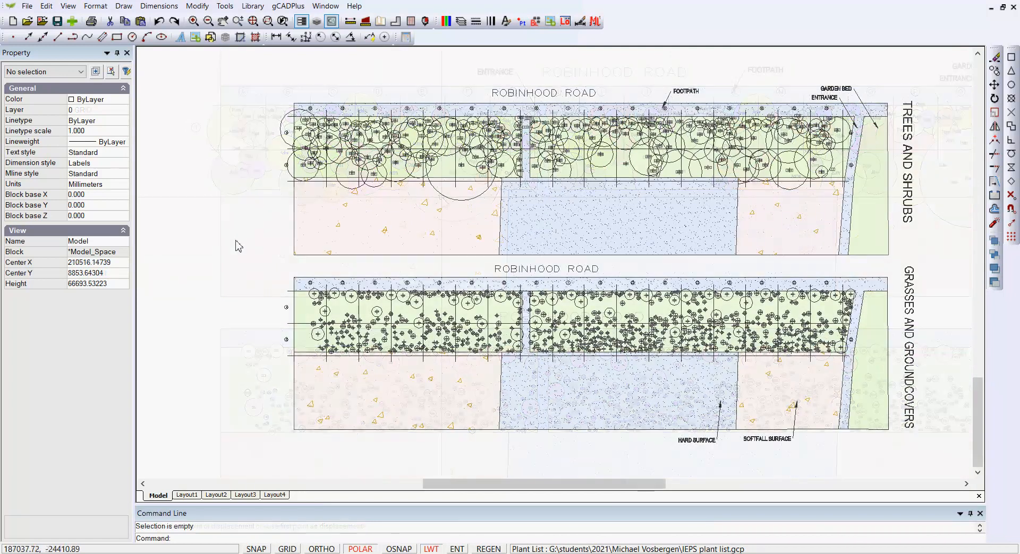
pyautogui.click(325, 181)
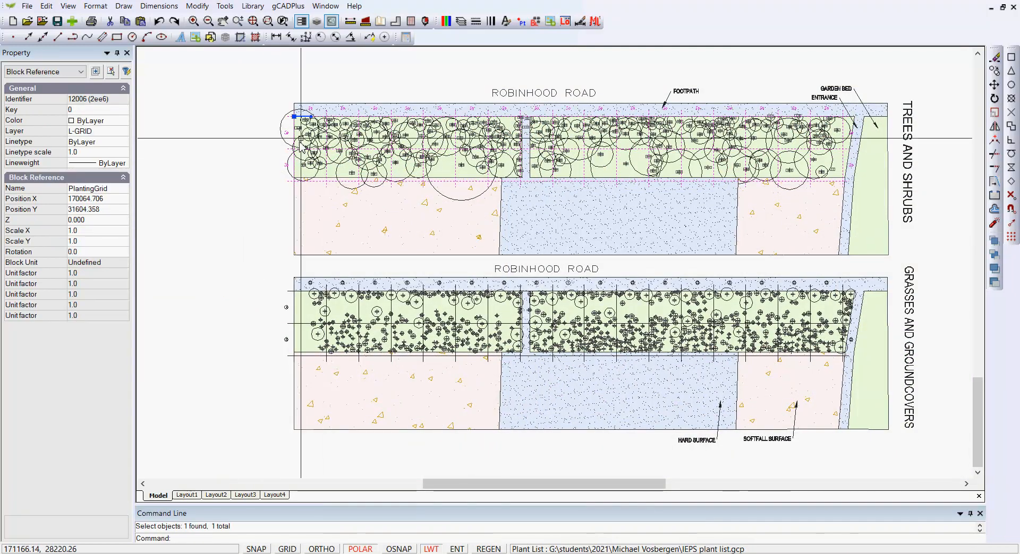
pyautogui.scroll(1, 294, 116)
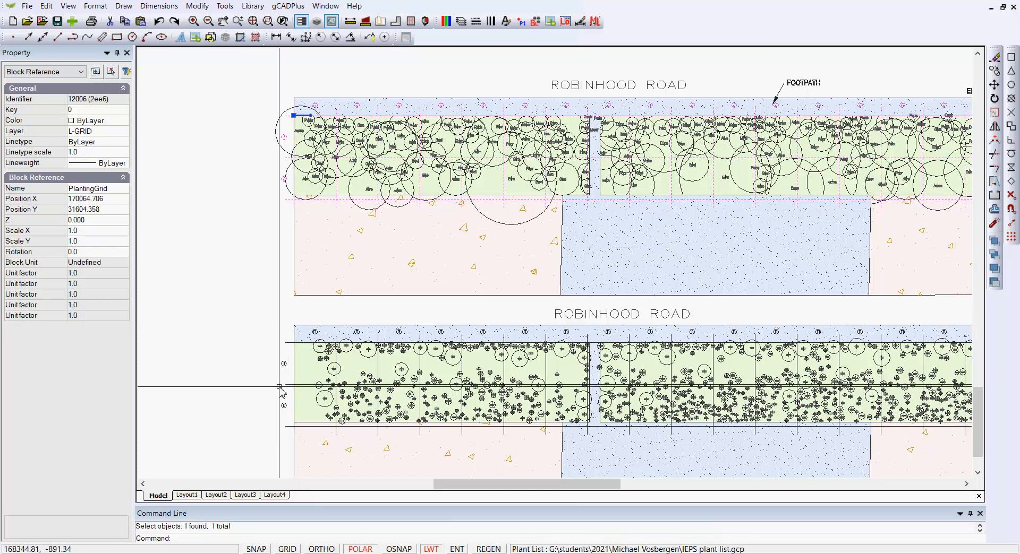
pyautogui.click(241, 371)
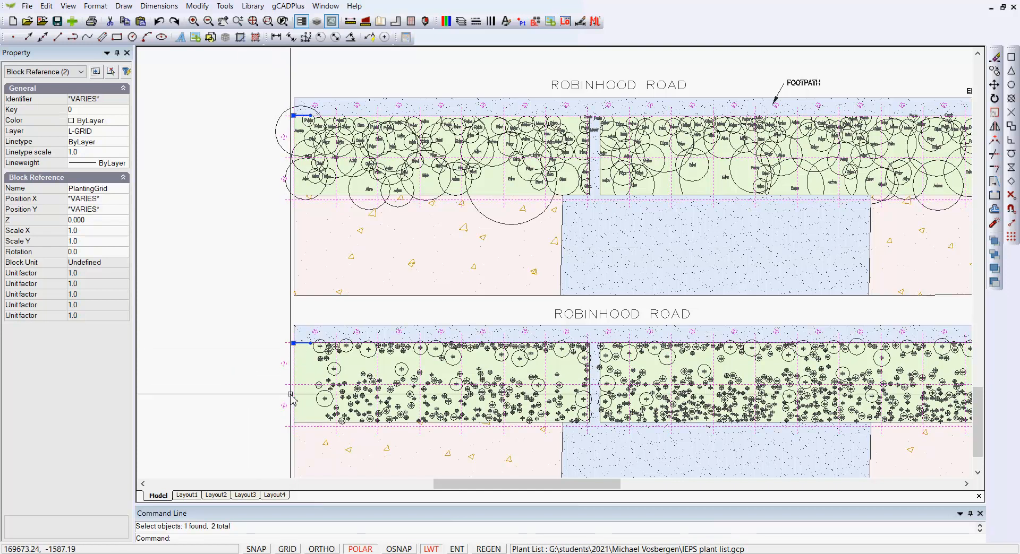
pyautogui.press('Escape')
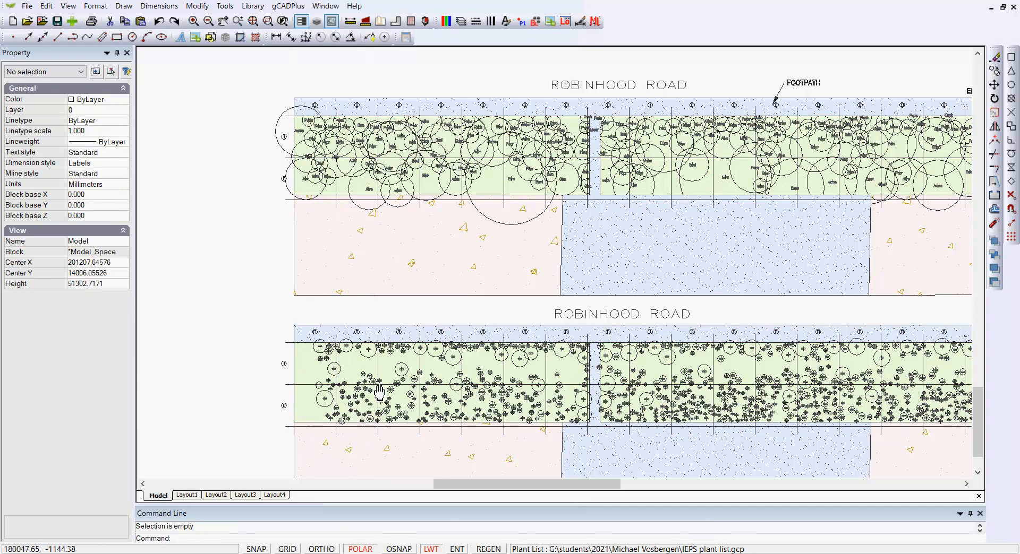
# Examine grid square A1 of the grasses and groundcovers plan and check the properties of its Eumi plant block and text label
pyautogui.moveTo(379, 387); pyautogui.dragTo(413, 329, button='middle')
pyautogui.scroll(2, 414, 330)
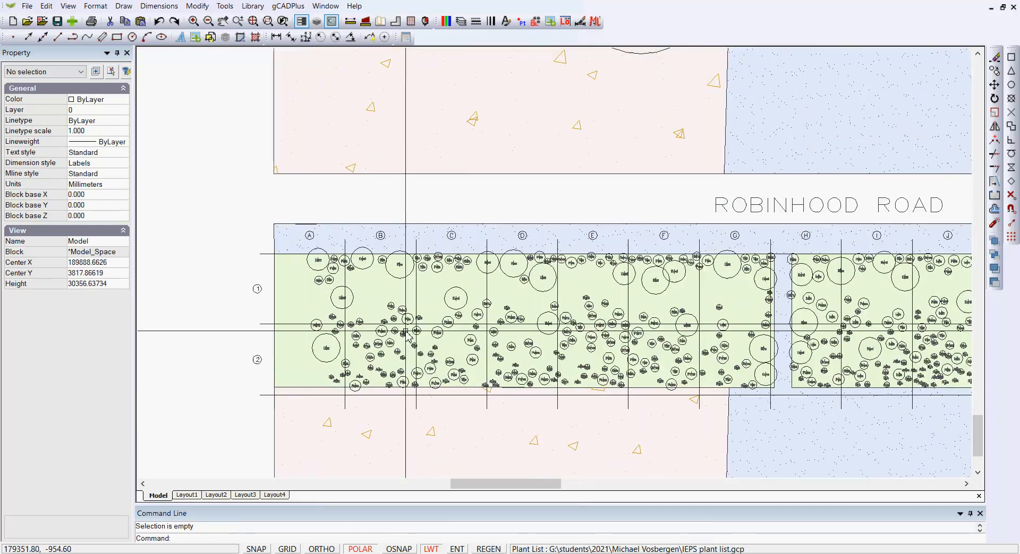
pyautogui.scroll(1, 376, 337)
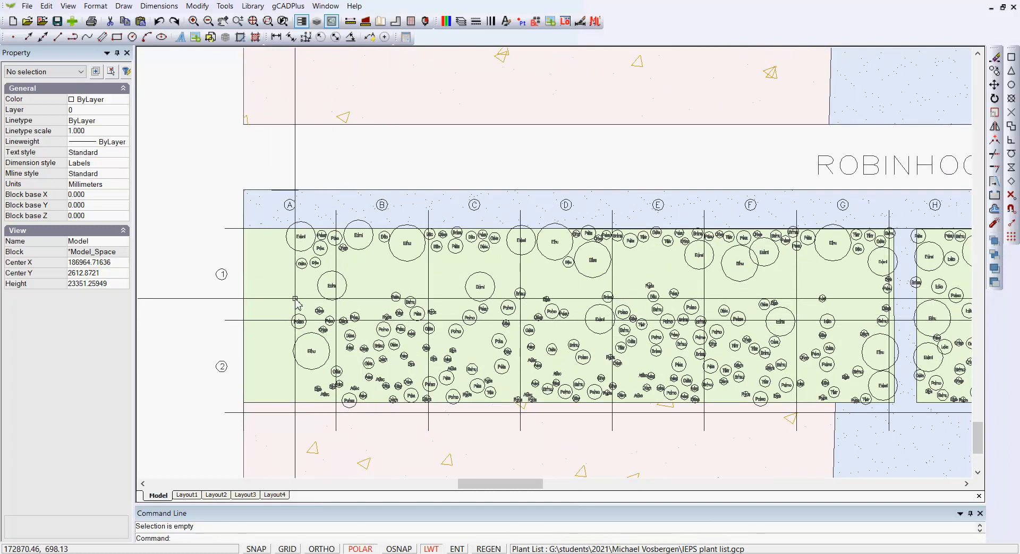
pyautogui.scroll(2, 295, 298)
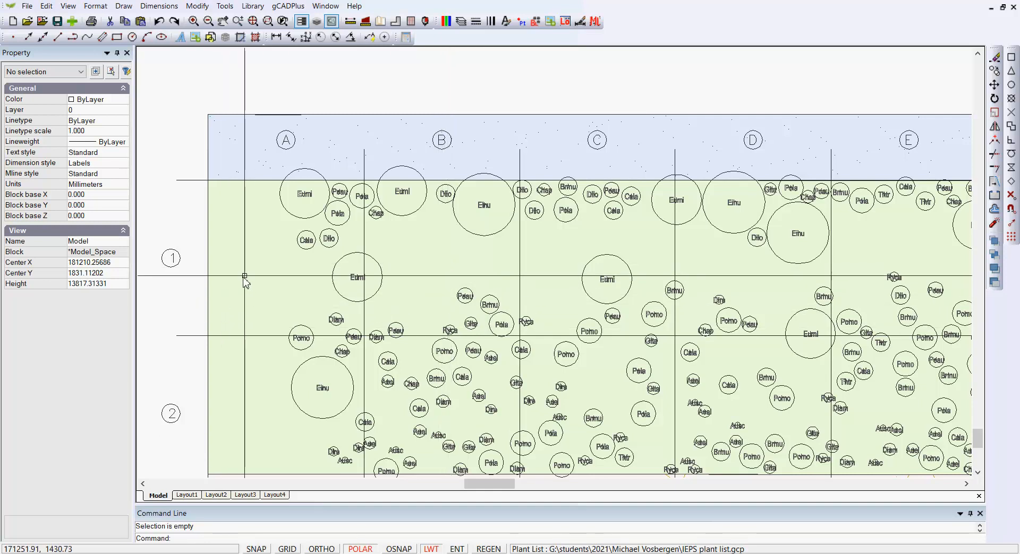
pyautogui.click(303, 196)
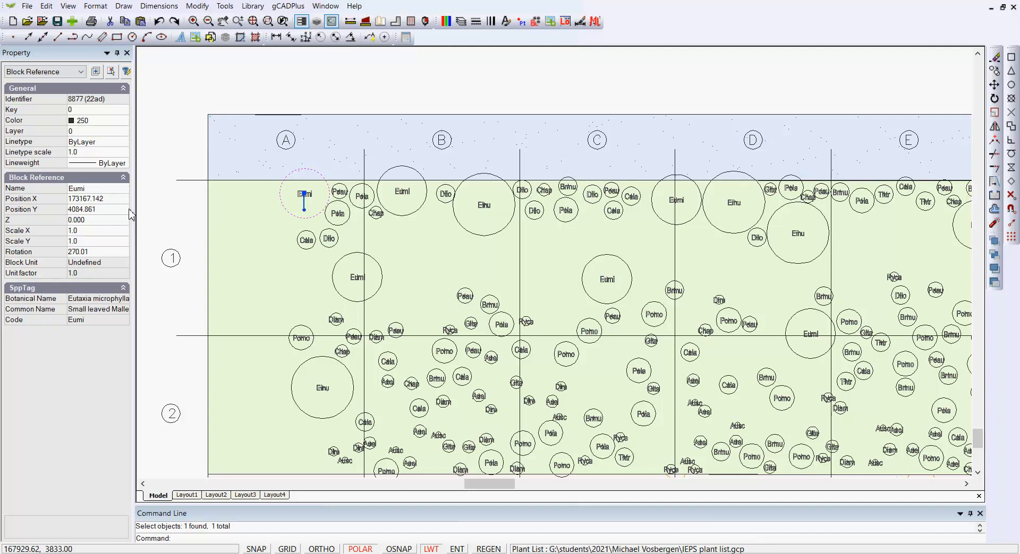
pyautogui.press('Escape')
pyautogui.click(304, 195)
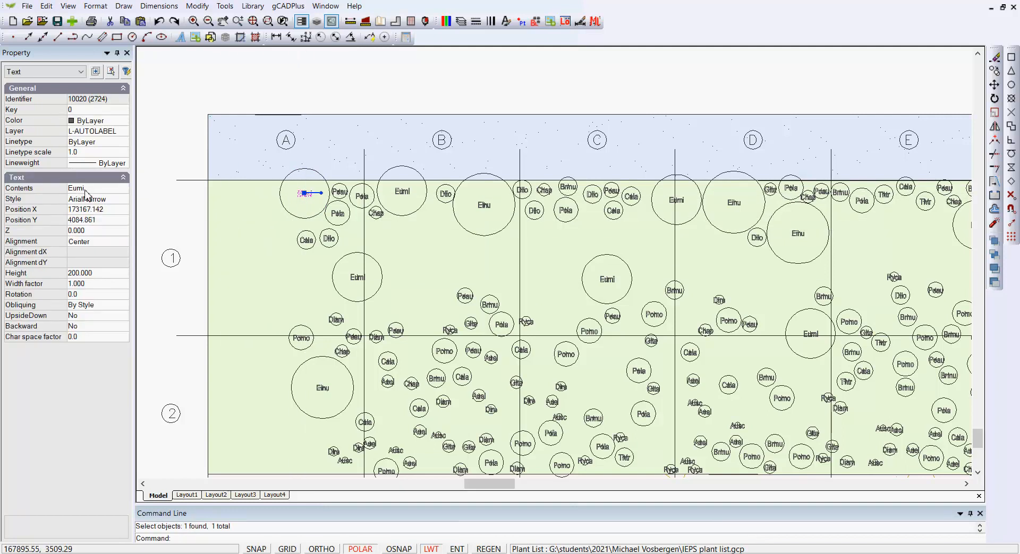
pyautogui.press('Escape')
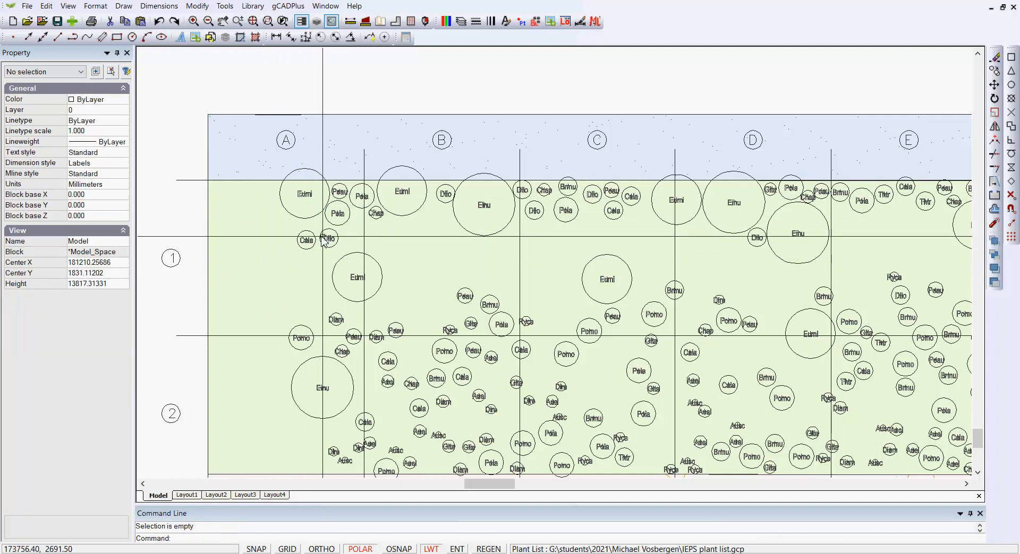
pyautogui.scroll(3, 351, 177)
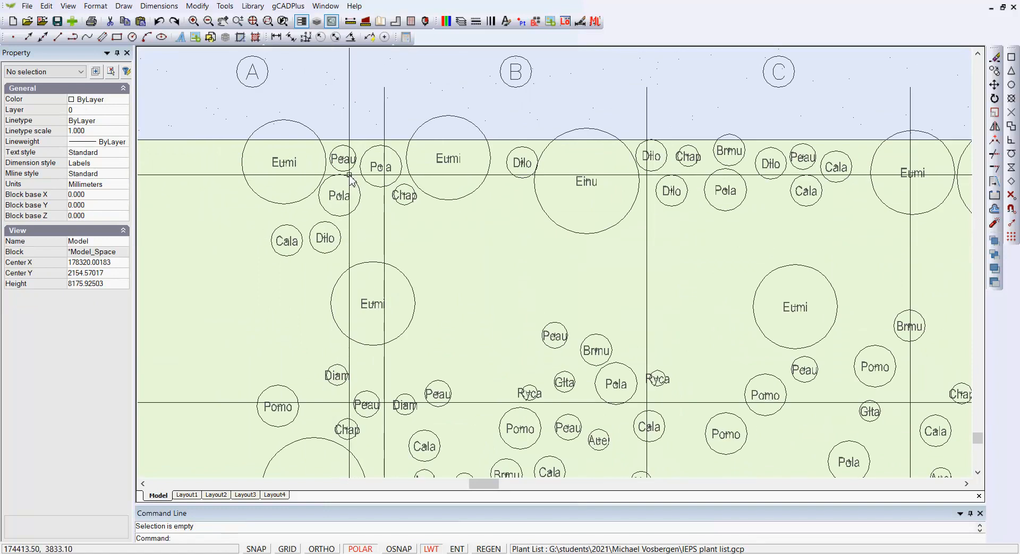
# Set the point style size to 1.5% of window height for the plant centre marks in the grid
pyautogui.scroll(-3, 472, 261)
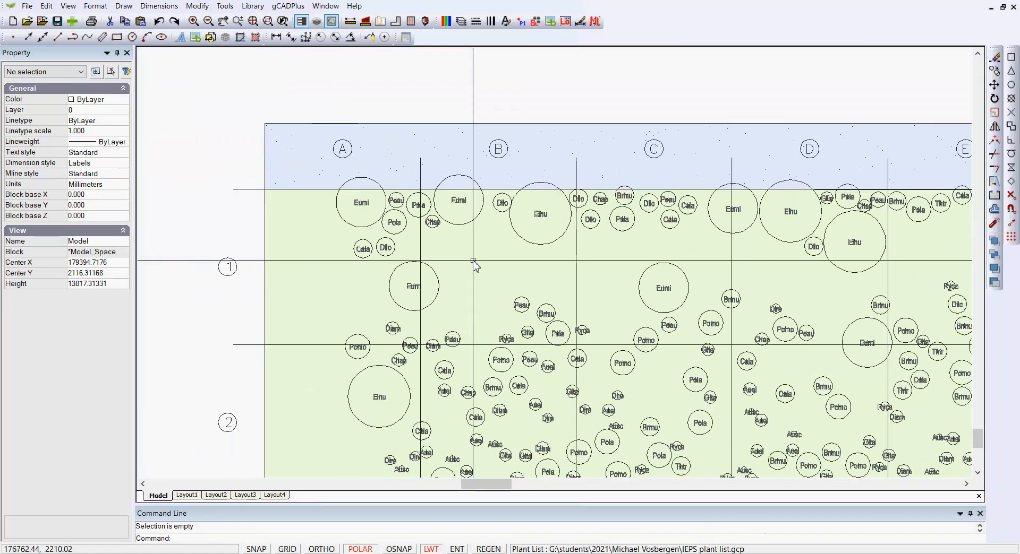
pyautogui.scroll(6, 408, 232)
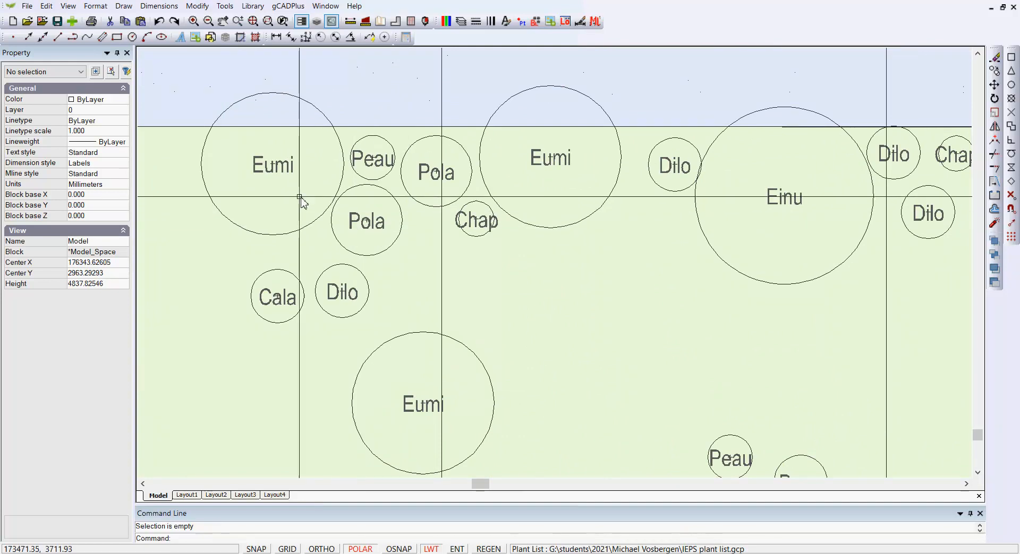
pyautogui.scroll(3, 276, 181)
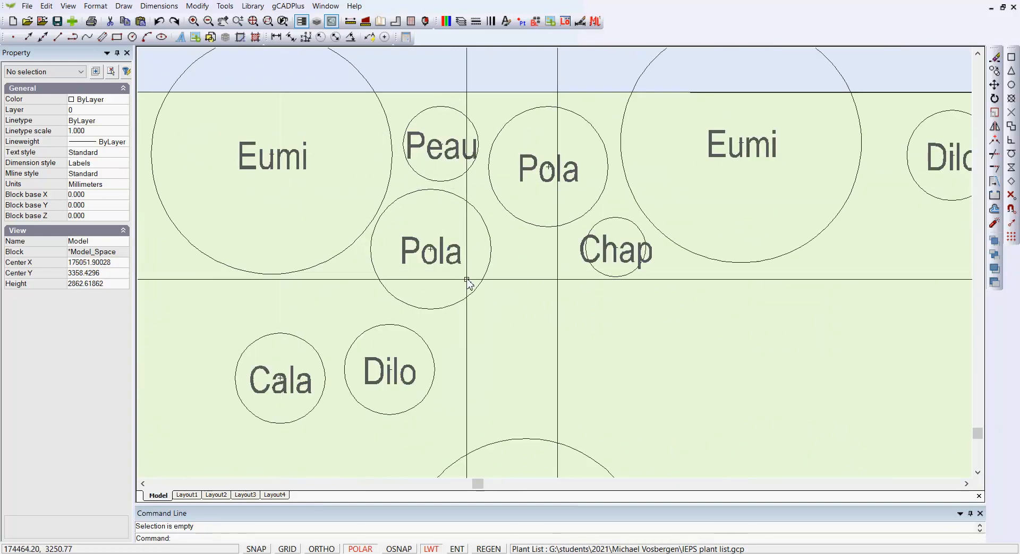
pyautogui.click(95, 5)
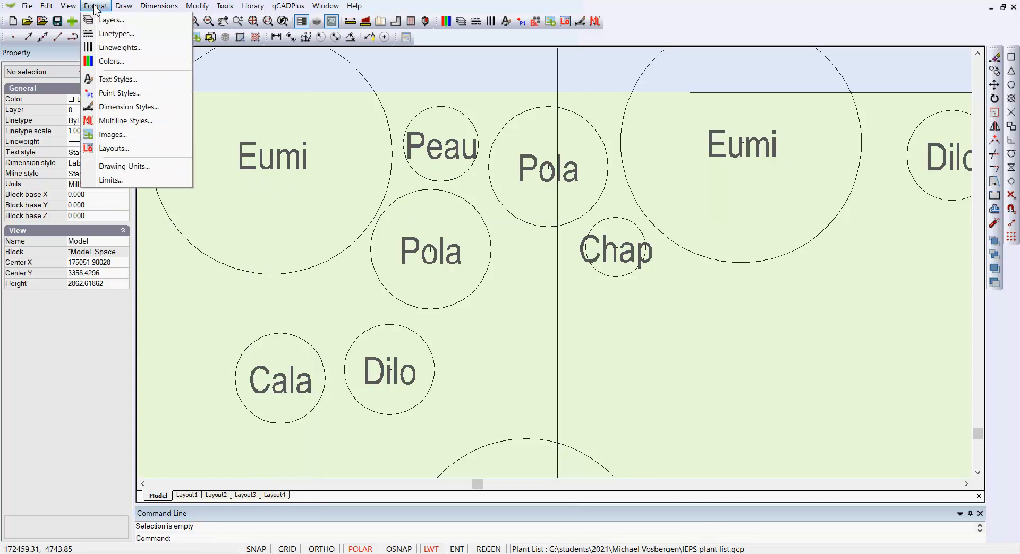
pyautogui.click(118, 94)
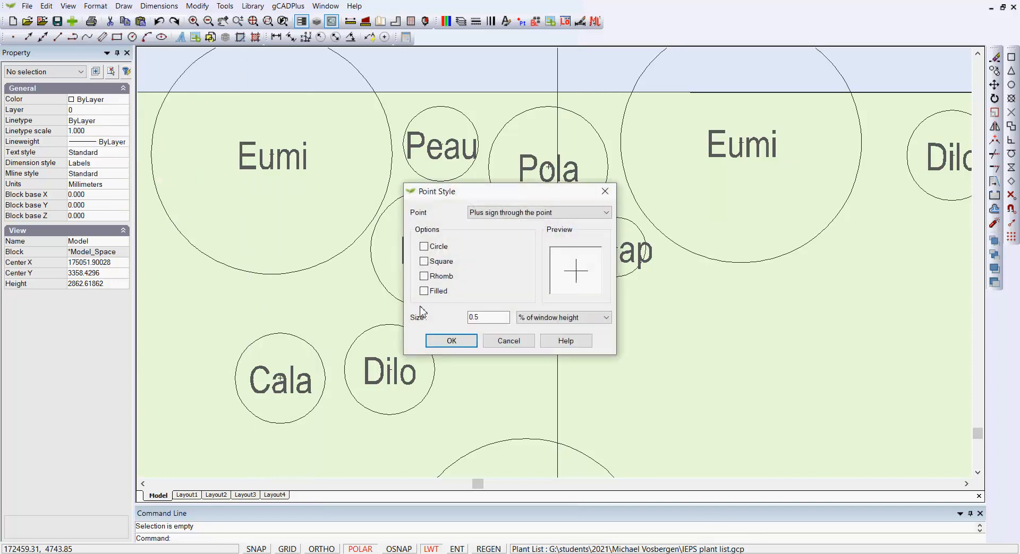
pyautogui.click(501, 318)
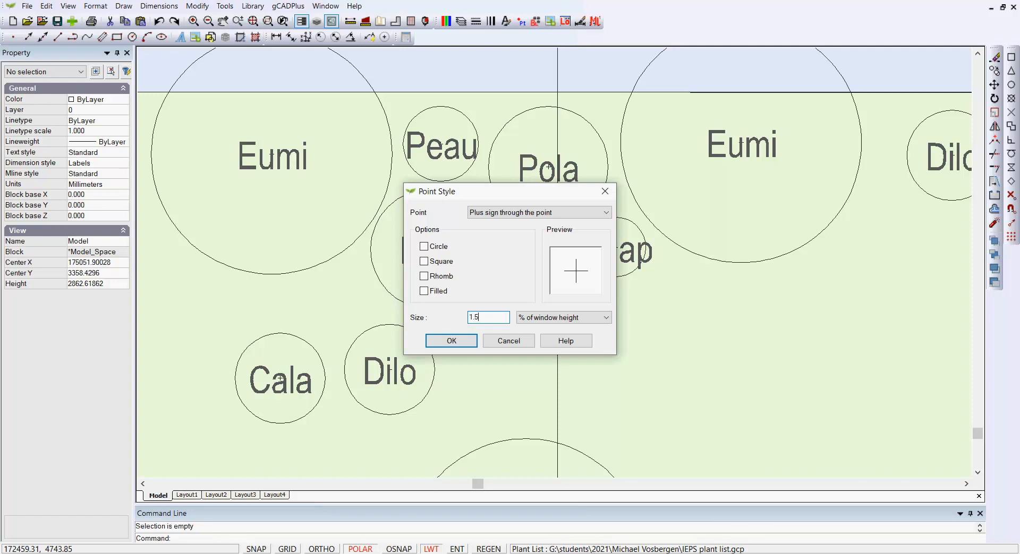
pyautogui.press('Return')
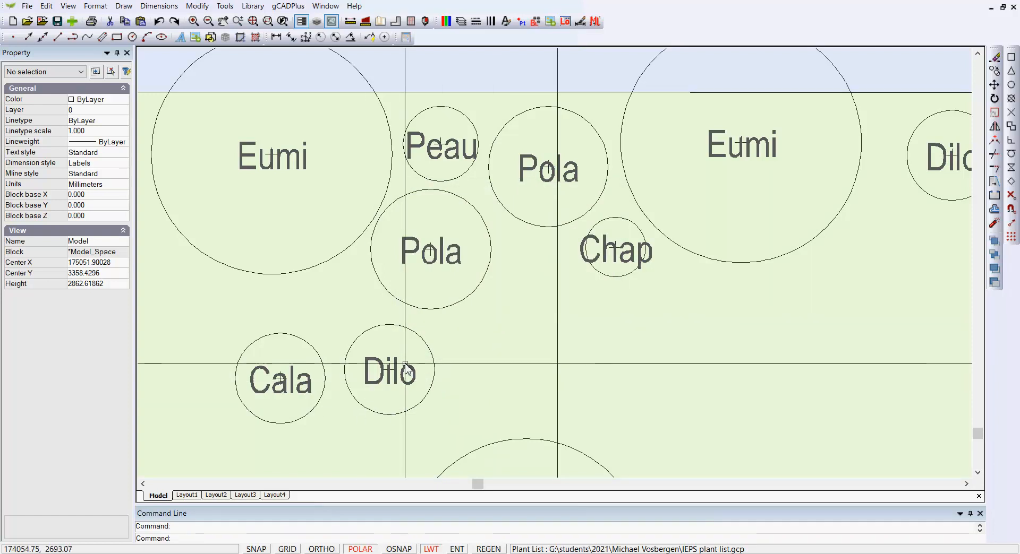
# Switch to Layout3 and set the point style size to 0.5% of window height
pyautogui.scroll(-3, 406, 370)
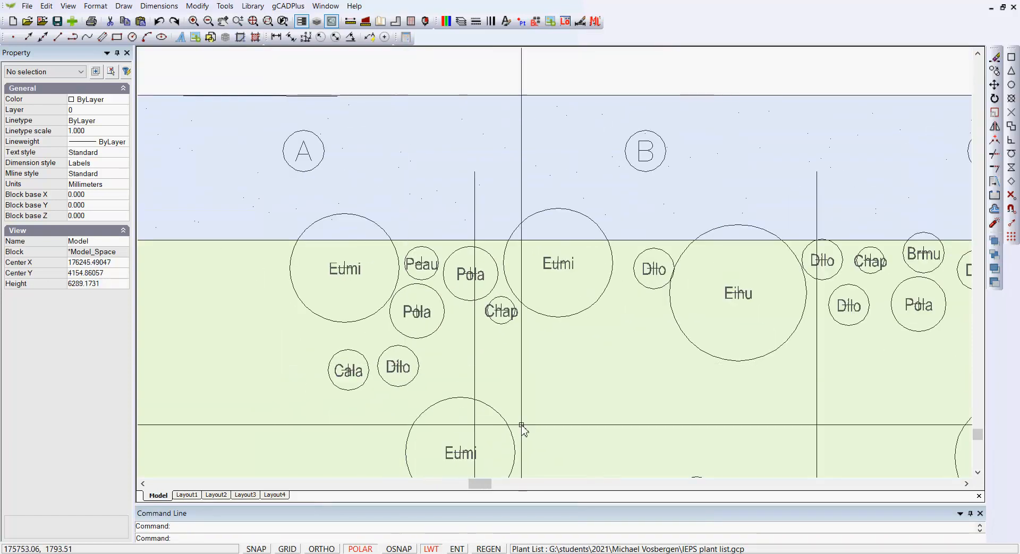
pyautogui.moveTo(521, 428); pyautogui.dragTo(519, 349, button='middle')
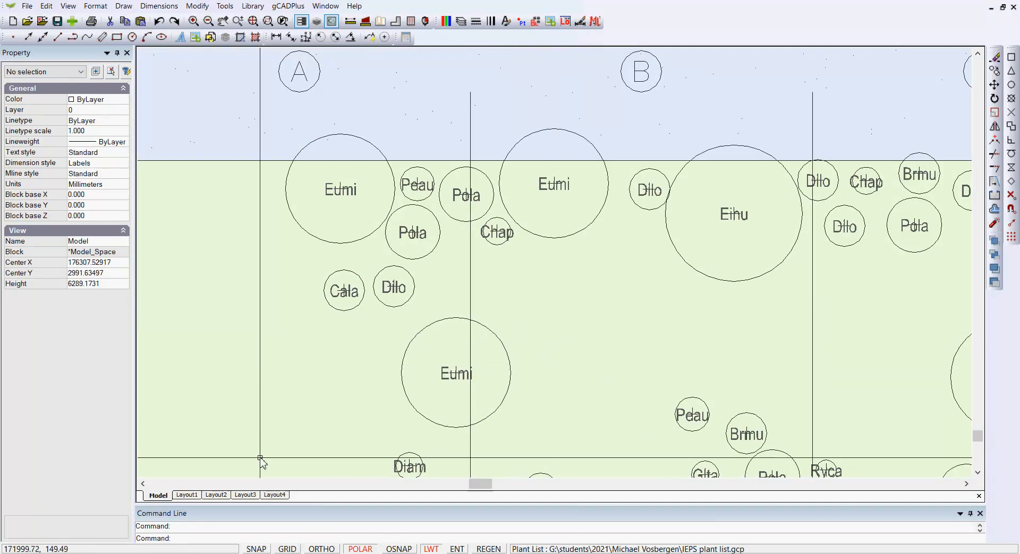
pyautogui.click(252, 497)
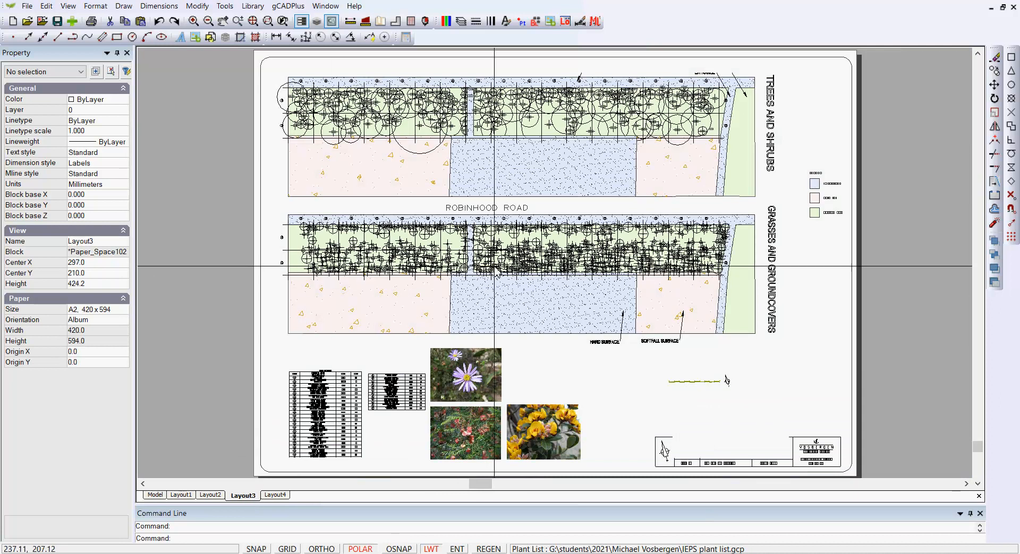
pyautogui.scroll(1, 485, 257)
pyautogui.scroll(2, 542, 250)
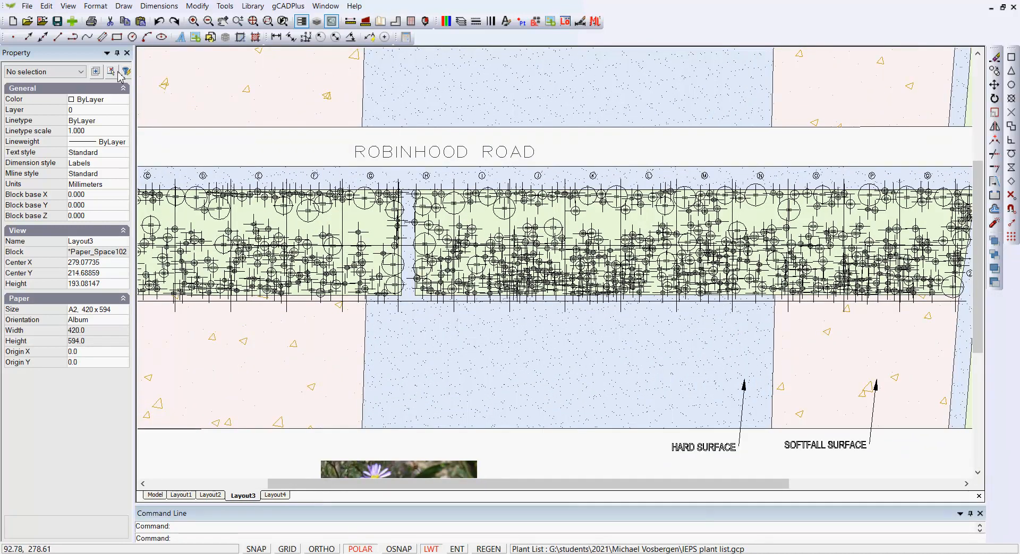
pyautogui.click(92, 8)
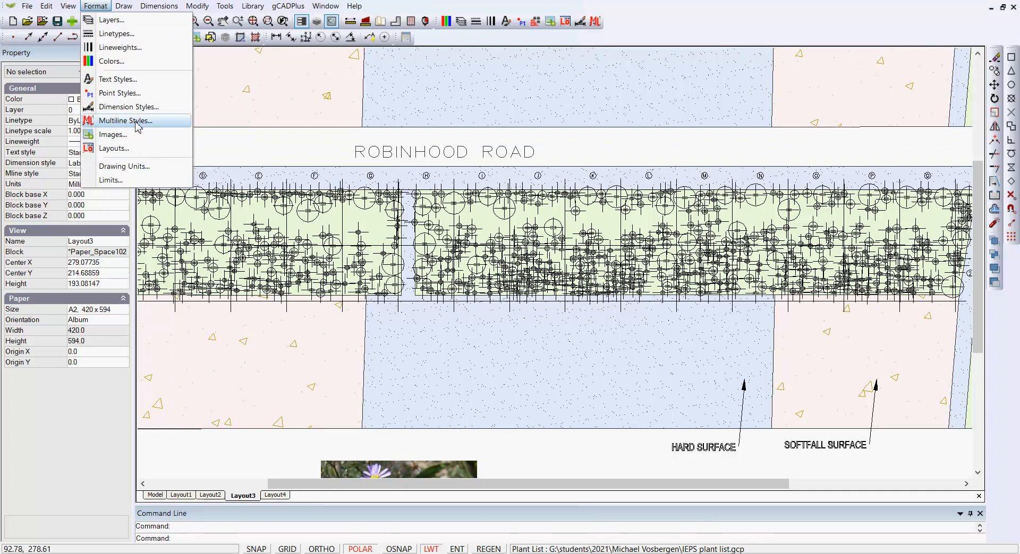
pyautogui.click(113, 95)
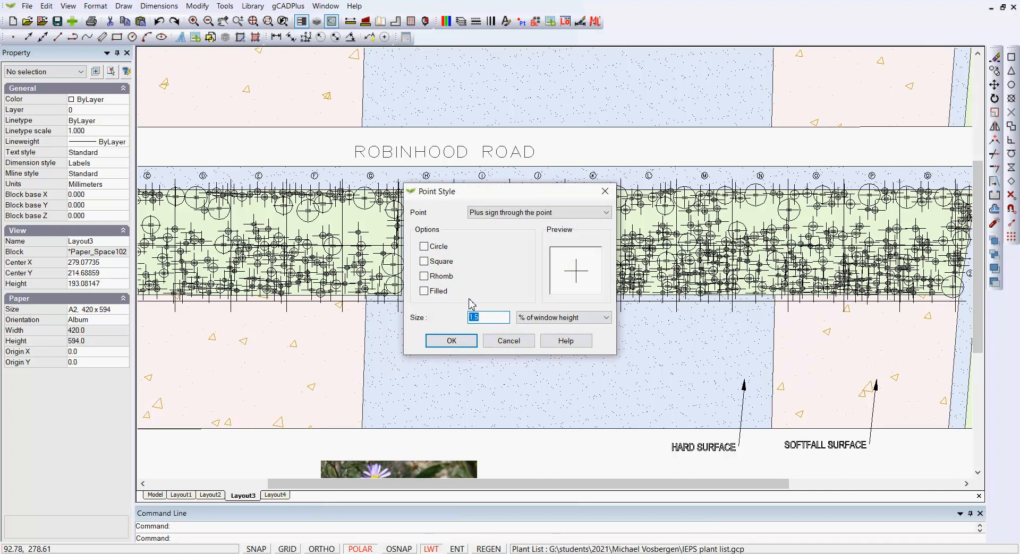
pyautogui.write('0.5')
pyautogui.press('Return')
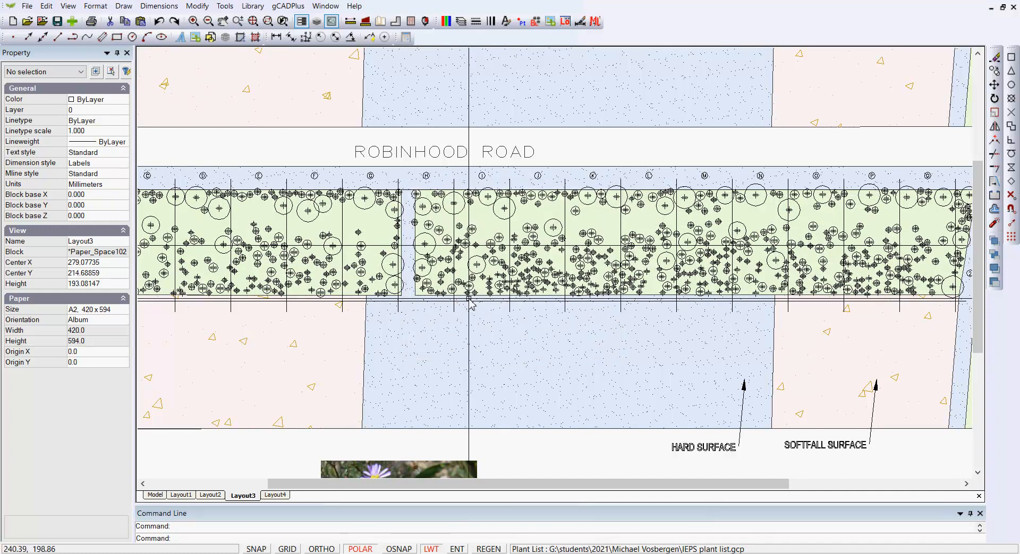
# Lock the L-DIM and L-AUTOLABELHorizontal layers in the layer properties
pyautogui.scroll(-5, 470, 301)
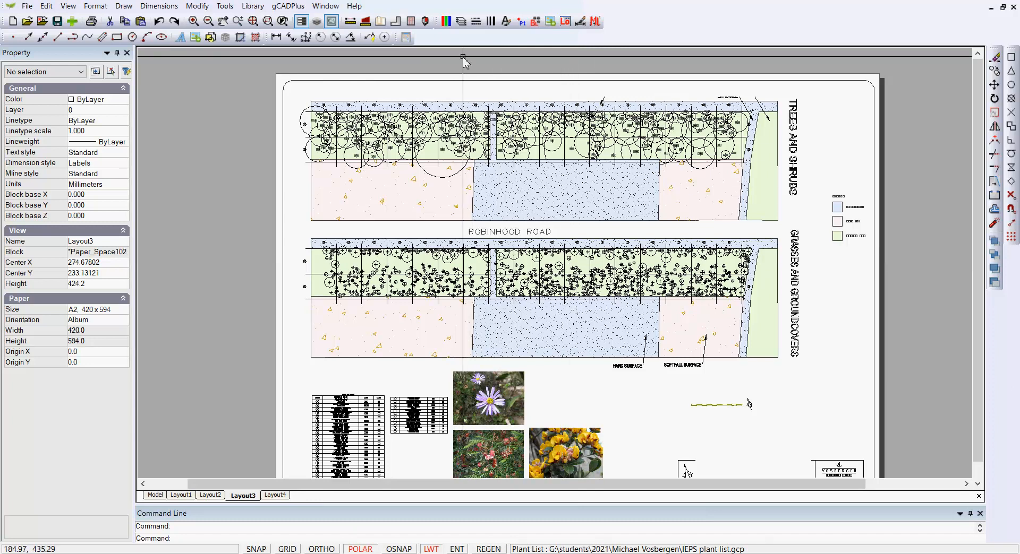
pyautogui.click(461, 22)
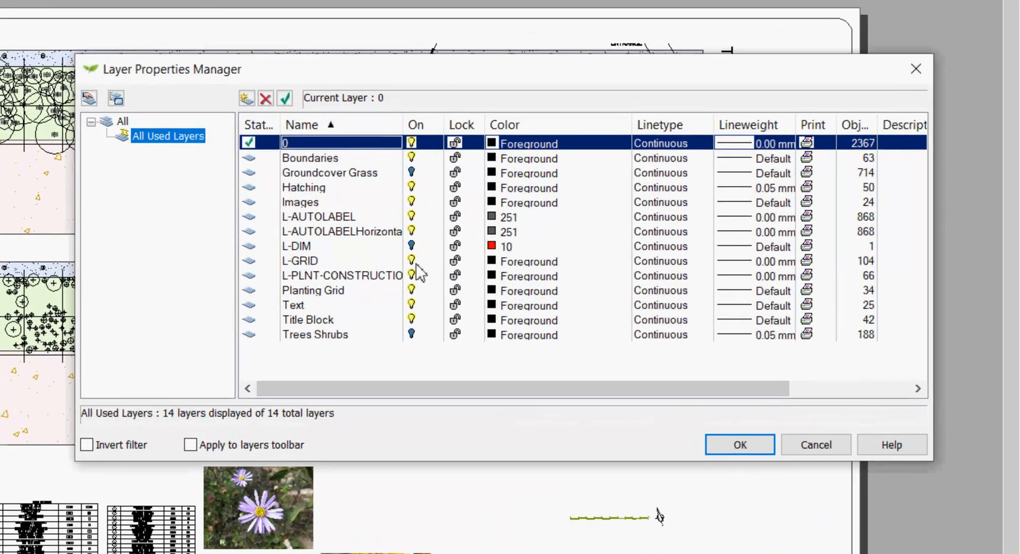
pyautogui.click(456, 246)
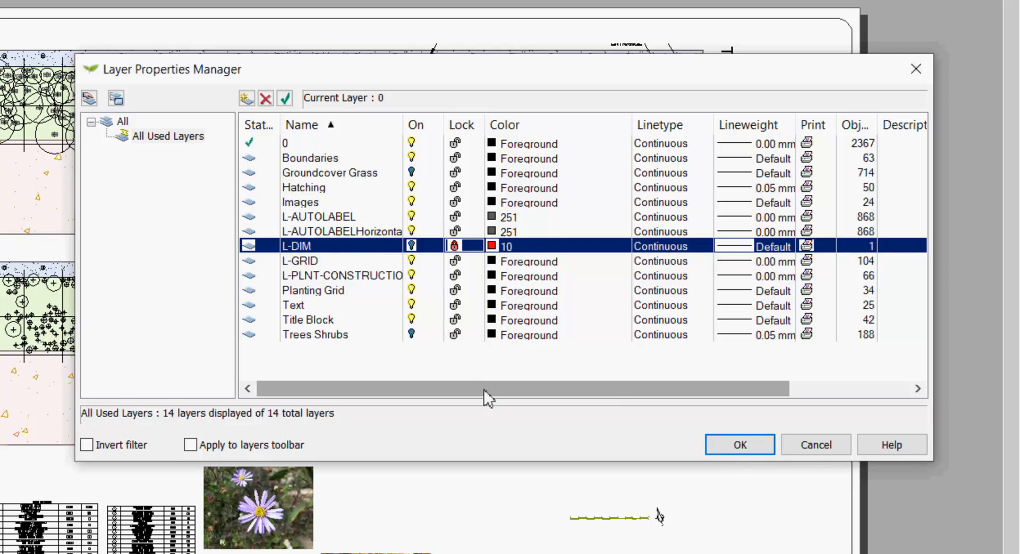
pyautogui.click(453, 232)
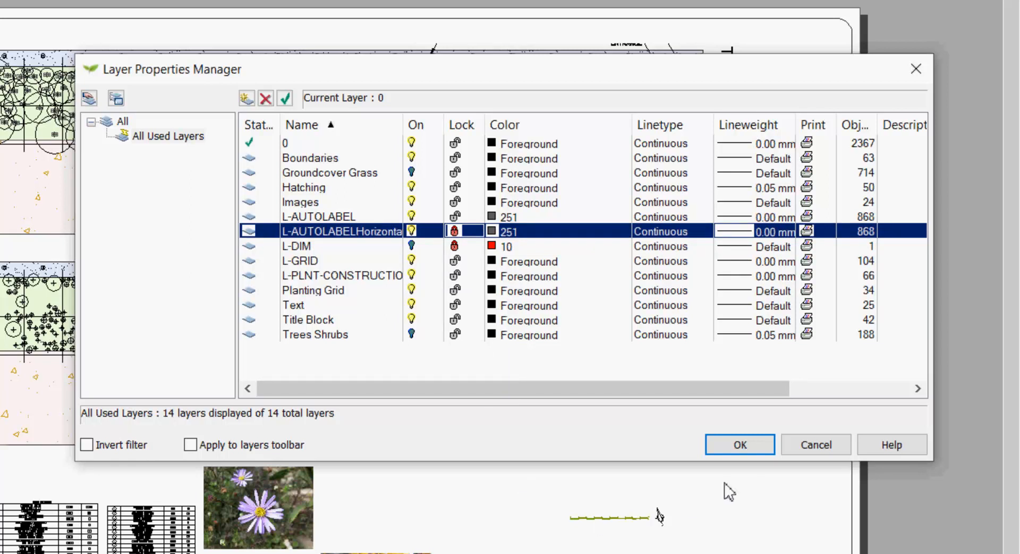
pyautogui.click(740, 447)
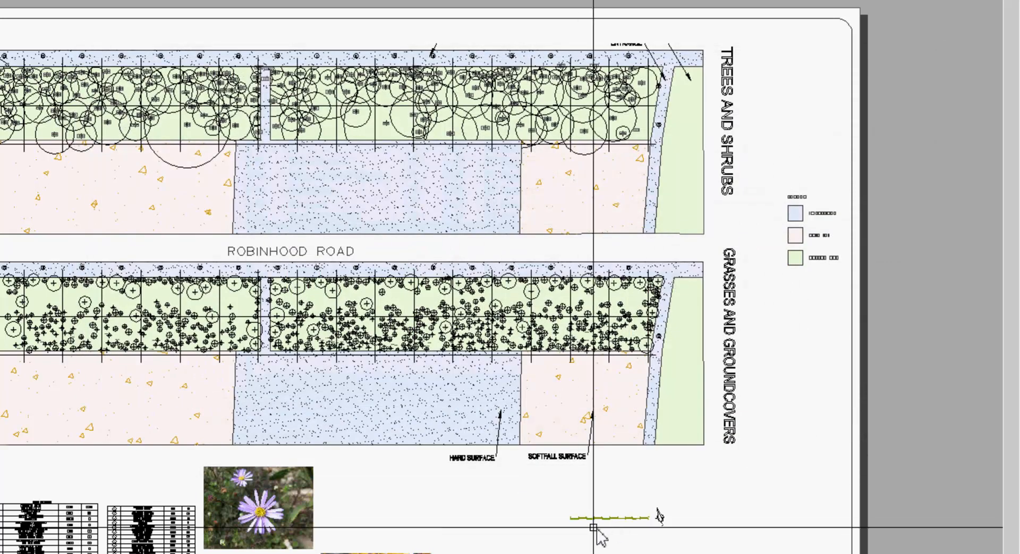
# Check the properties of the viewport that frames both planting plans on Layout3, then clear the selection
pyautogui.click(749, 465)
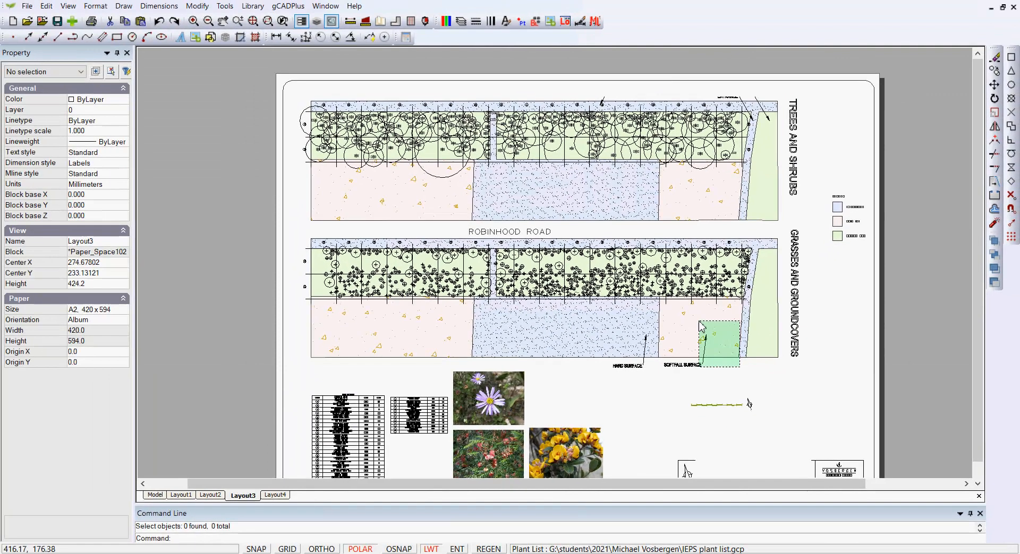
pyautogui.click(574, 377)
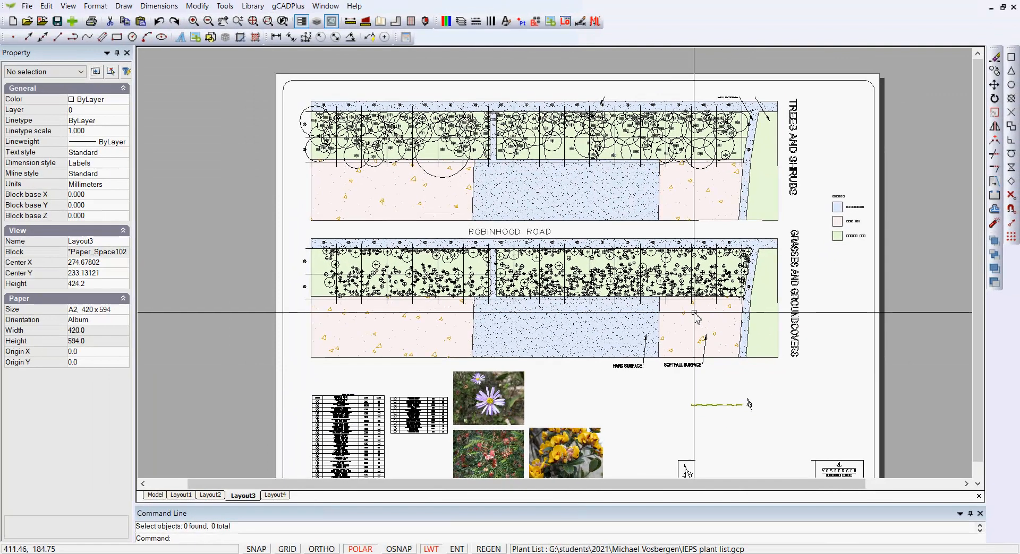
pyautogui.click(808, 154)
pyautogui.click(752, 94)
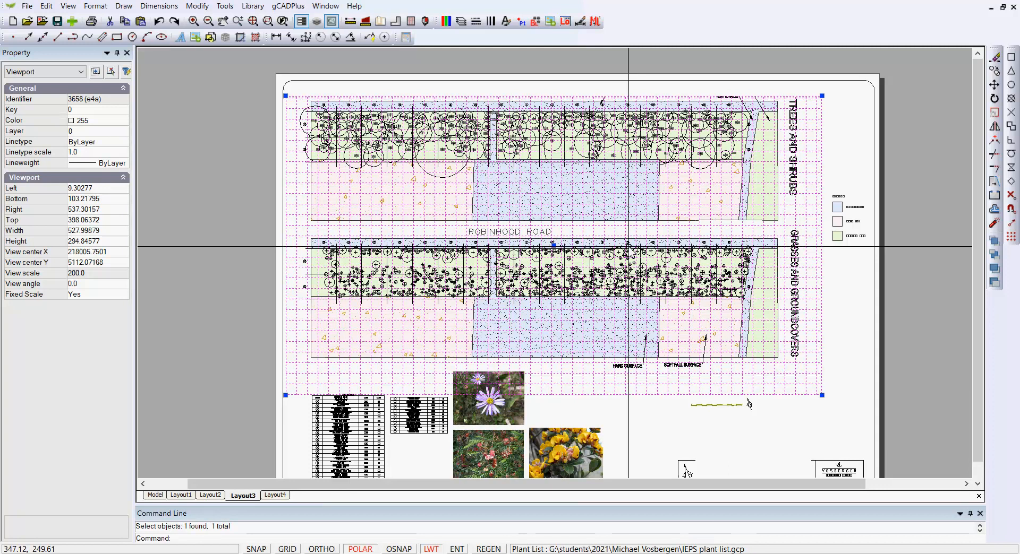
pyautogui.press('Escape')
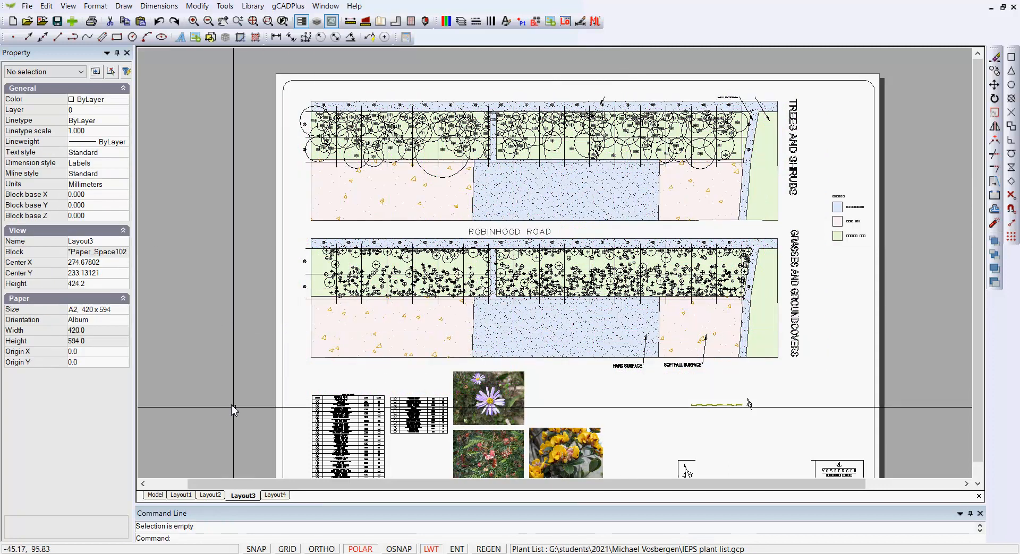
# Examine the plant schedule tables and the three plant photos below the plans on Layout3
pyautogui.moveTo(395, 445); pyautogui.dragTo(445, 302, button='middle')
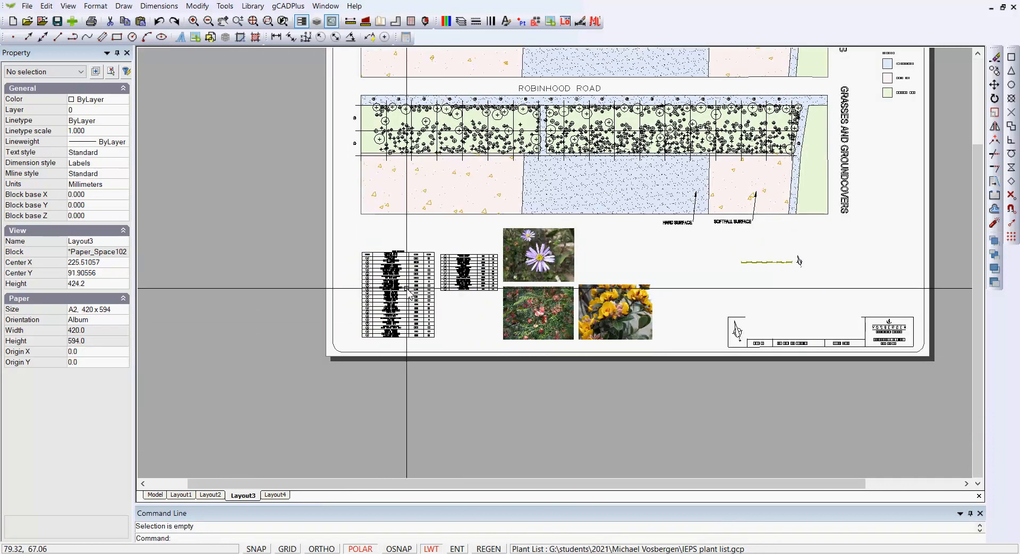
pyautogui.scroll(4, 409, 291)
pyautogui.scroll(1, 395, 280)
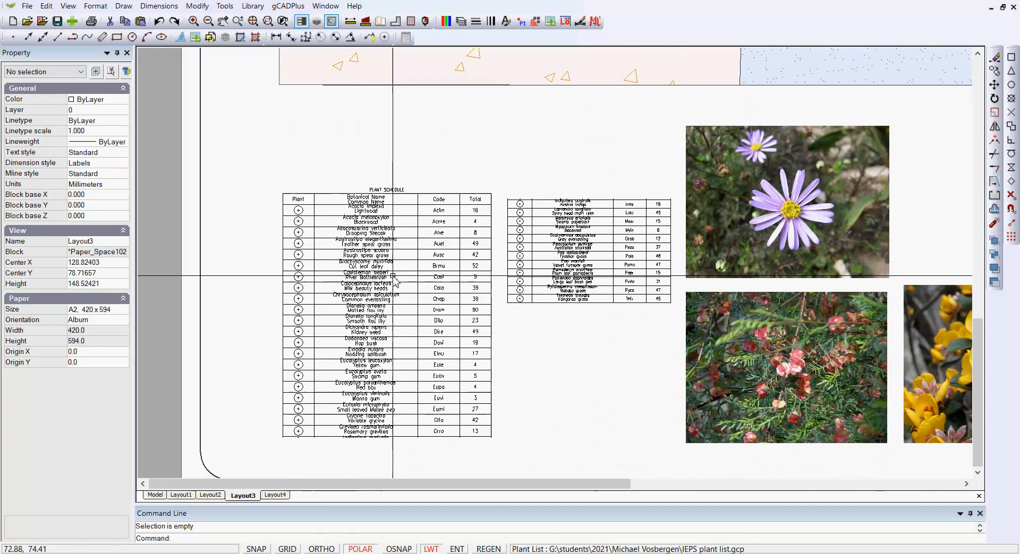
pyautogui.scroll(-1, 393, 276)
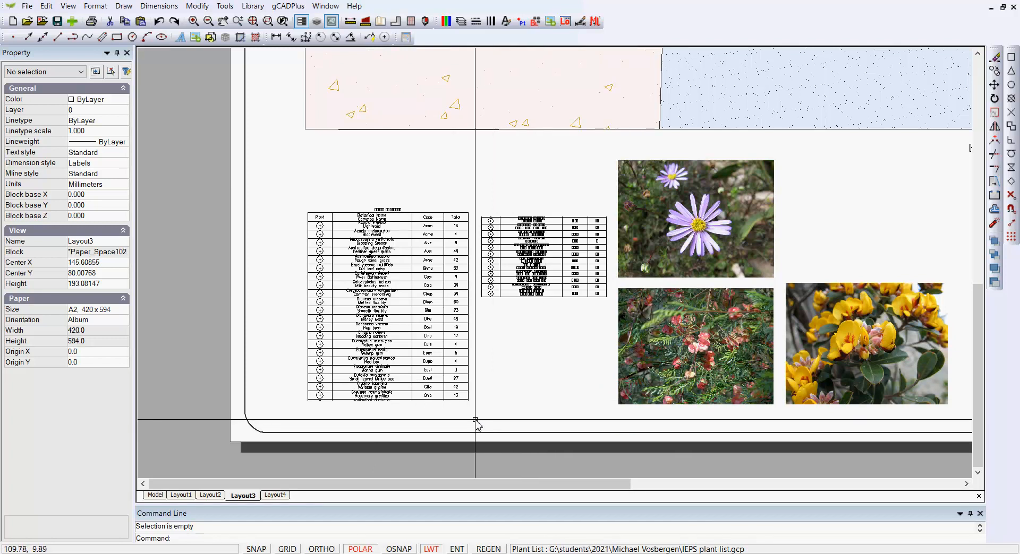
pyautogui.scroll(-3, 475, 419)
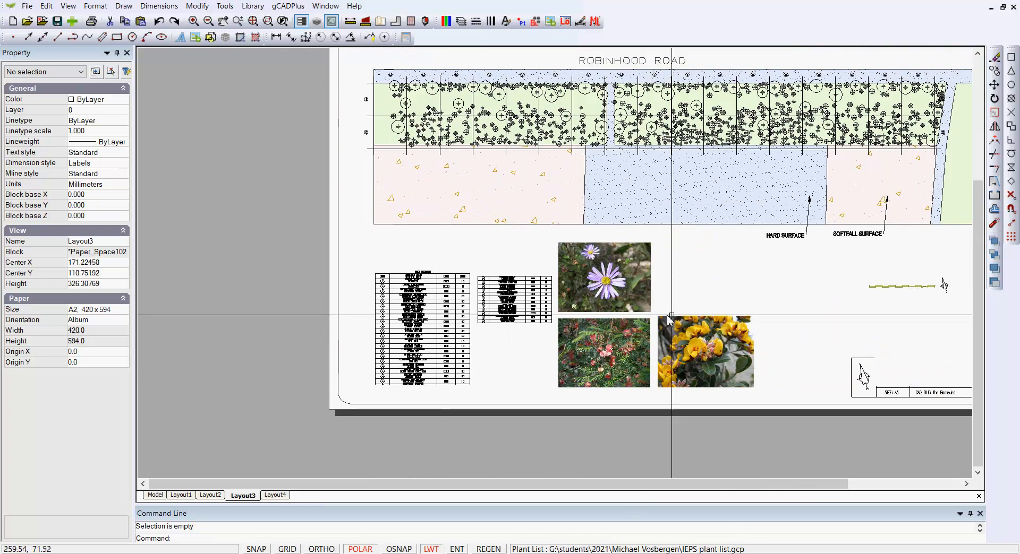
pyautogui.moveTo(690, 316); pyautogui.dragTo(498, 315, button='middle')
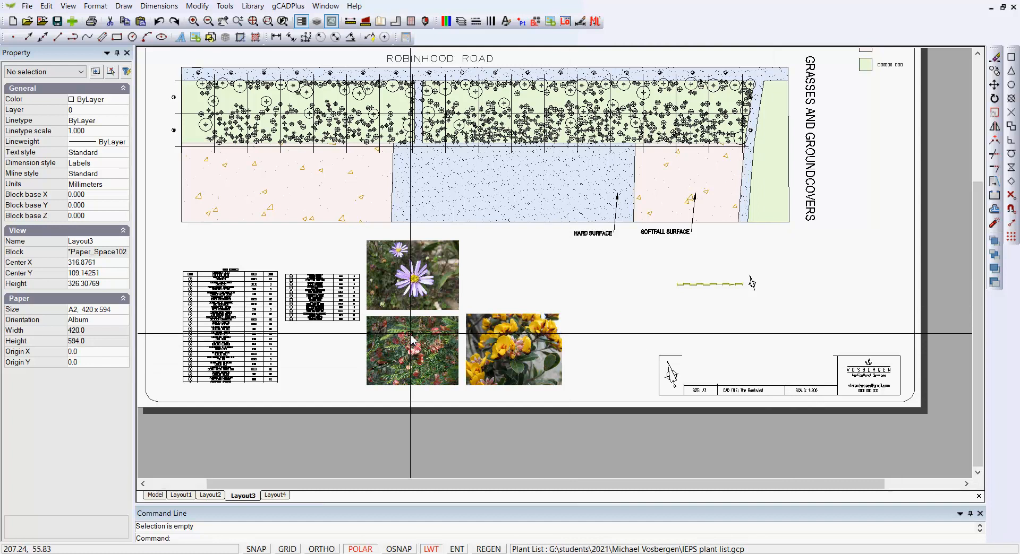
pyautogui.scroll(3, 412, 332)
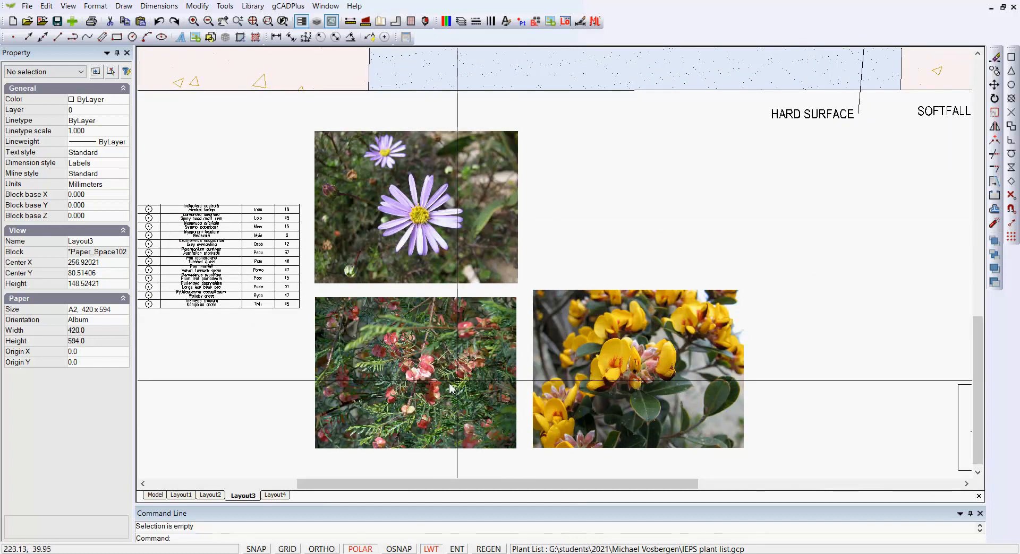
pyautogui.scroll(-2, 518, 378)
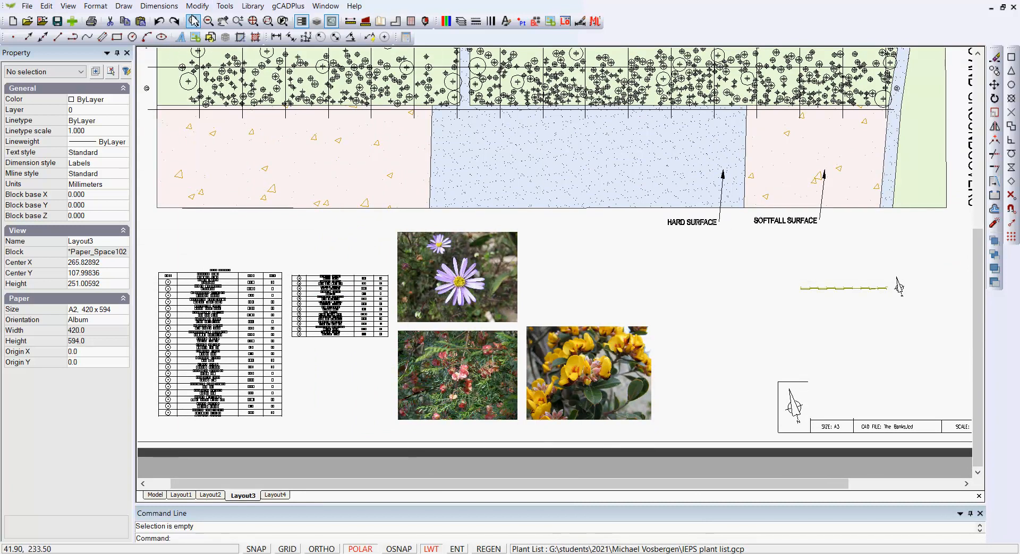
# Make ArialNarrow the current text style
pyautogui.click(96, 6)
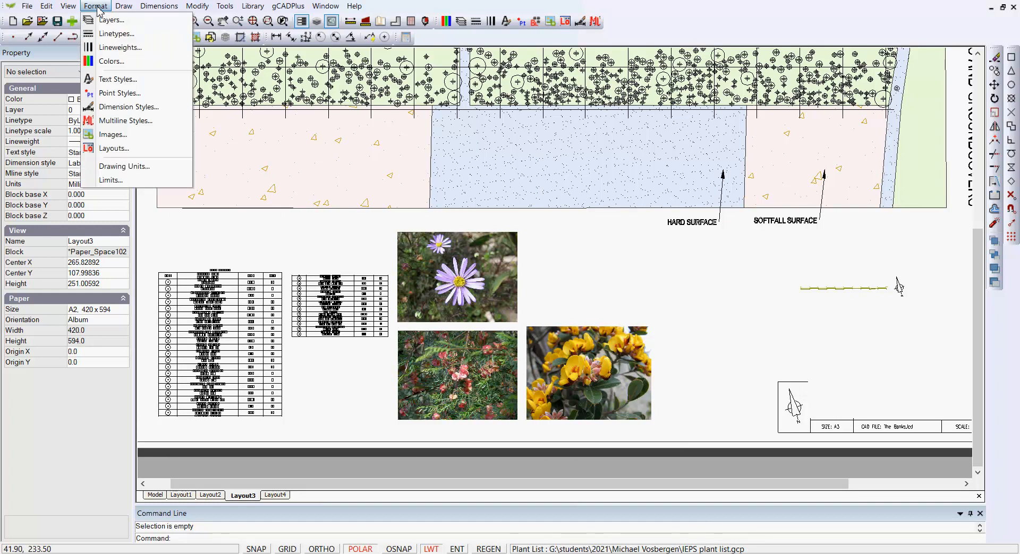
pyautogui.click(118, 80)
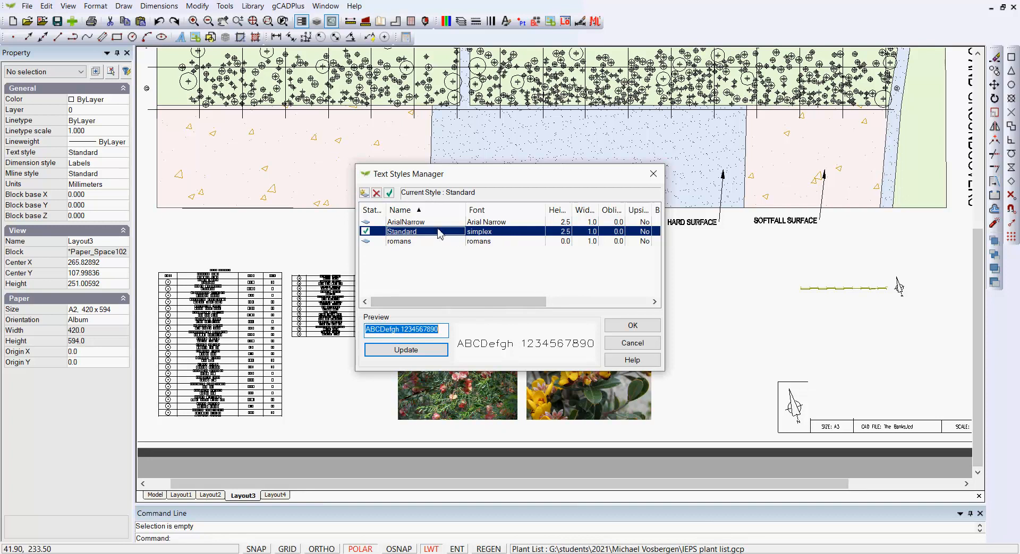
pyautogui.click(383, 222)
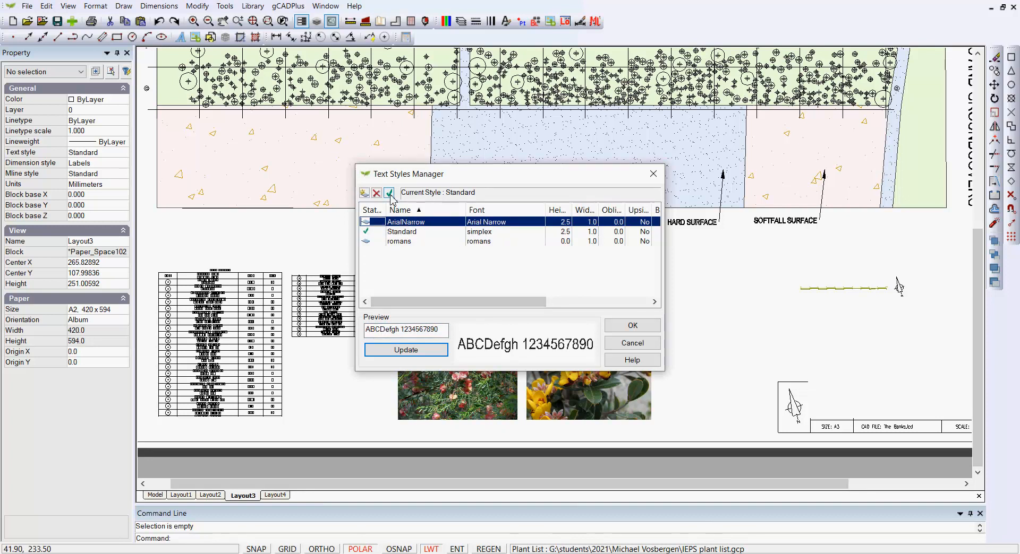
pyautogui.click(389, 193)
pyautogui.click(634, 326)
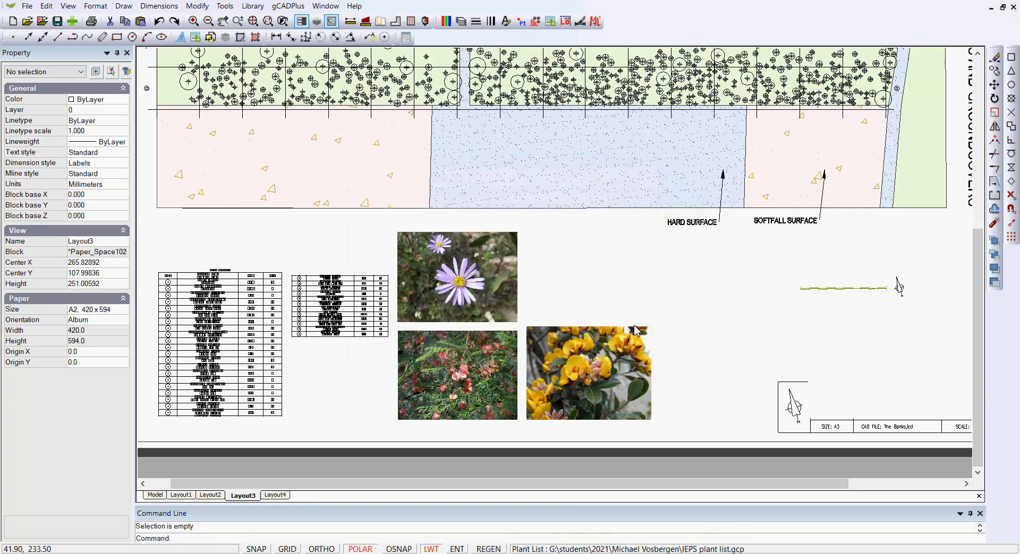
# Place the single-line text PULTENEA DAPHNOIDES in ArialNarrow beneath the yellow-flower photo, accepting the default height and rotation
pyautogui.click(124, 5)
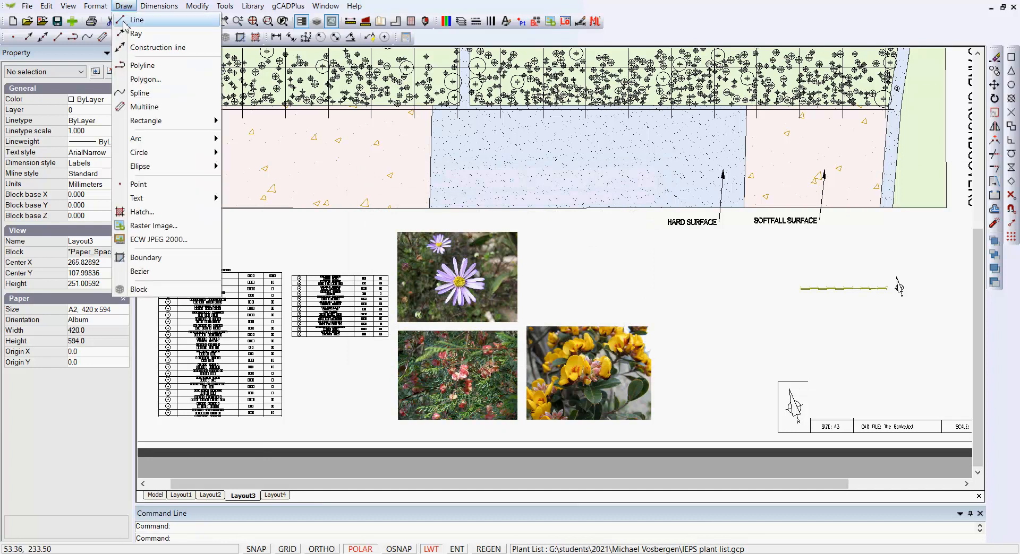
pyautogui.moveTo(170, 198)
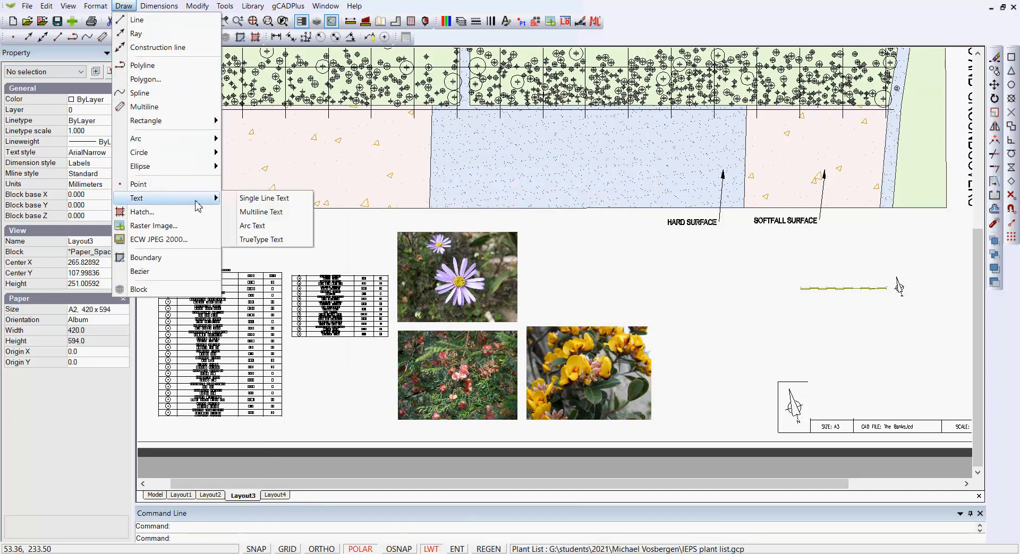
pyautogui.click(271, 199)
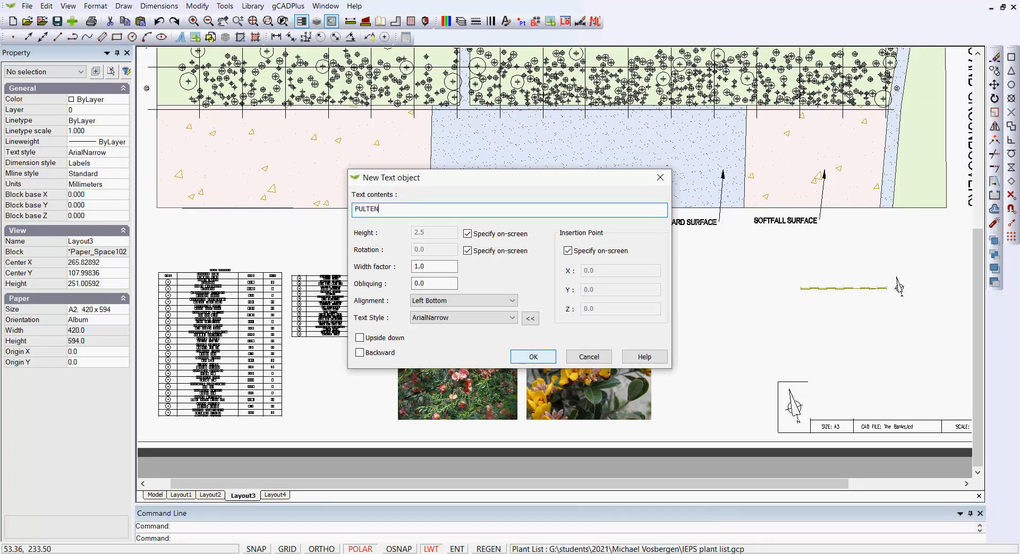
pyautogui.write('PULTENEA V')
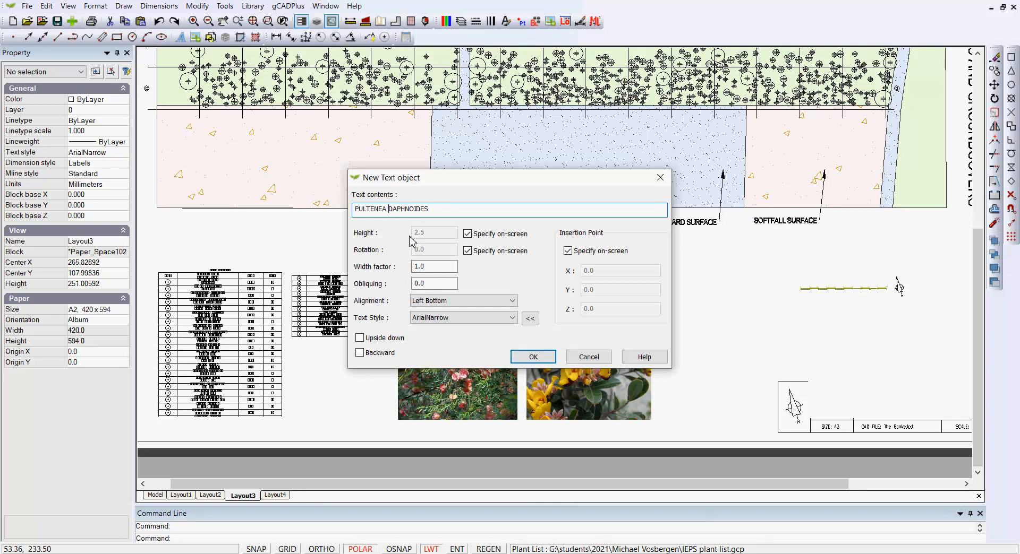
pyautogui.click(529, 356)
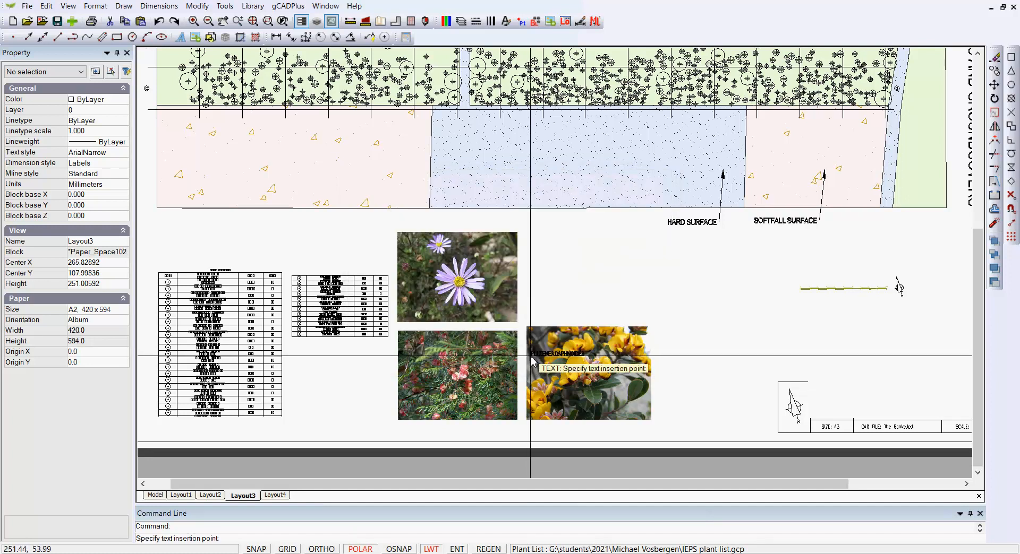
pyautogui.click(553, 433)
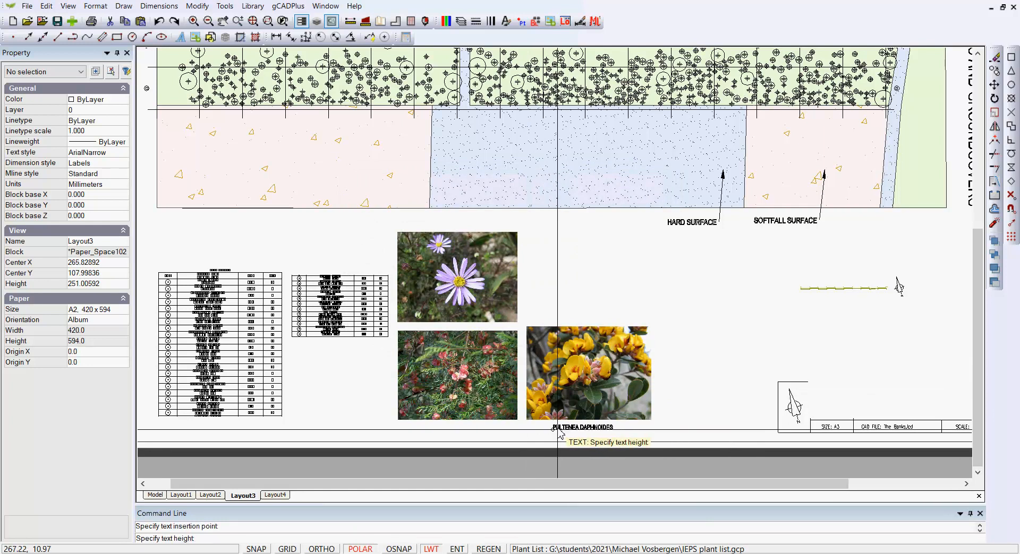
pyautogui.press('Return')
pyautogui.press('Return')
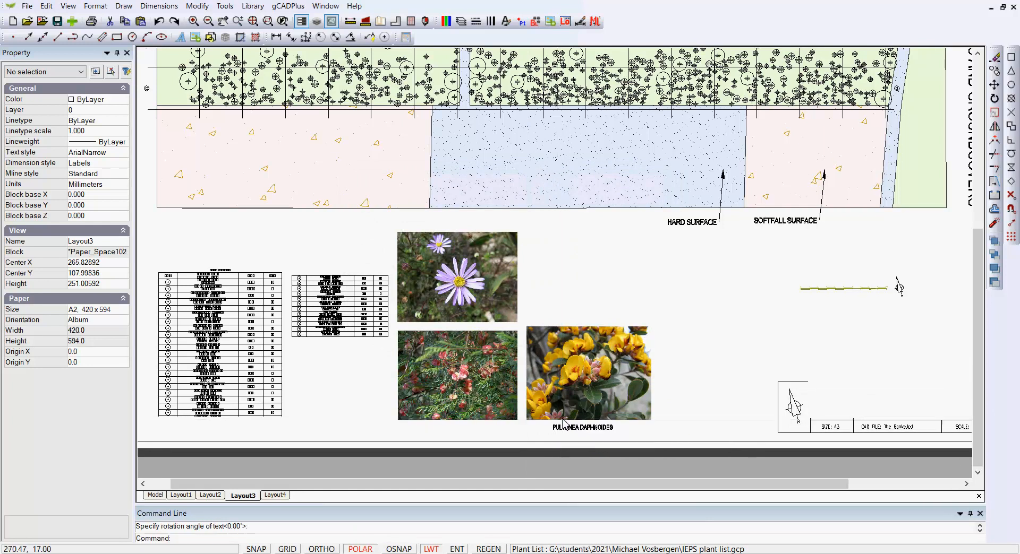
# Set the text height of the PULTENEA DAPHNOIDES caption to 2.5 and clear the selection
pyautogui.scroll(1, 565, 427)
pyautogui.scroll(1, 565, 433)
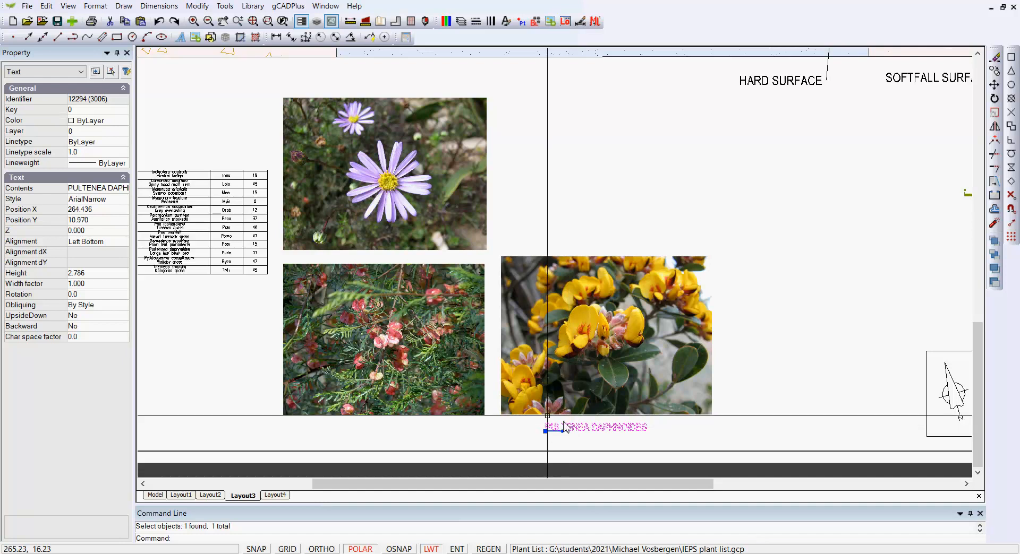
pyautogui.click(101, 273)
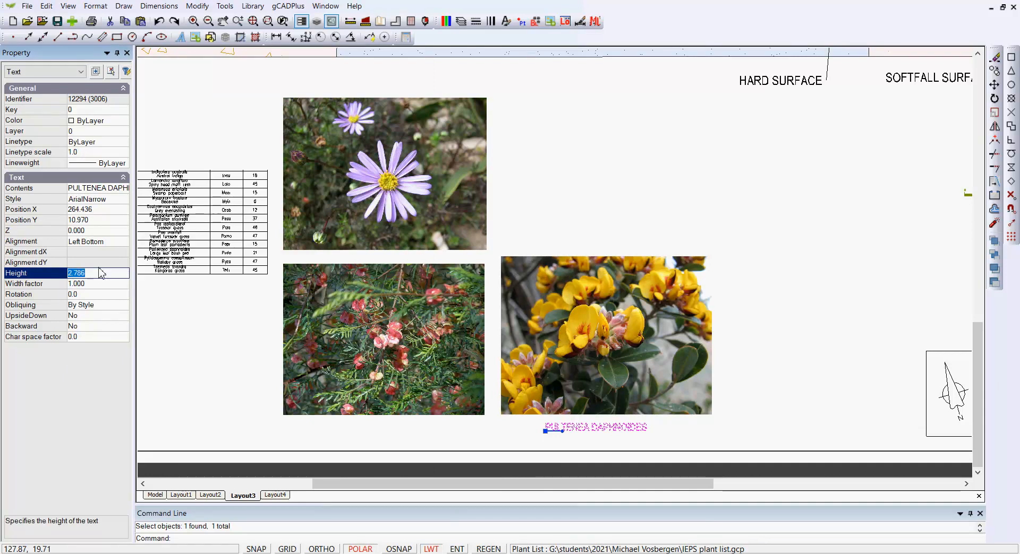
pyautogui.write('2.5')
pyautogui.press('Return')
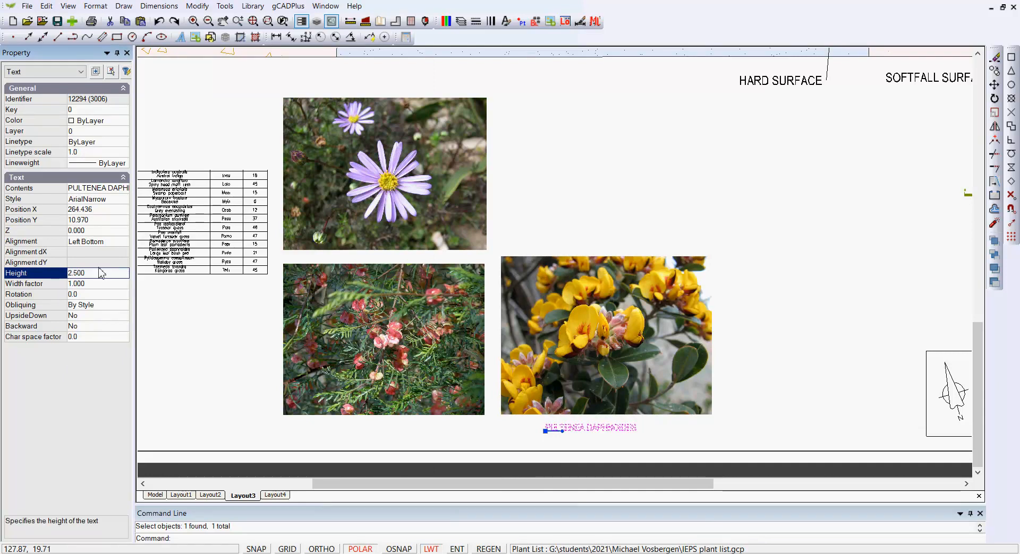
pyautogui.press('Escape')
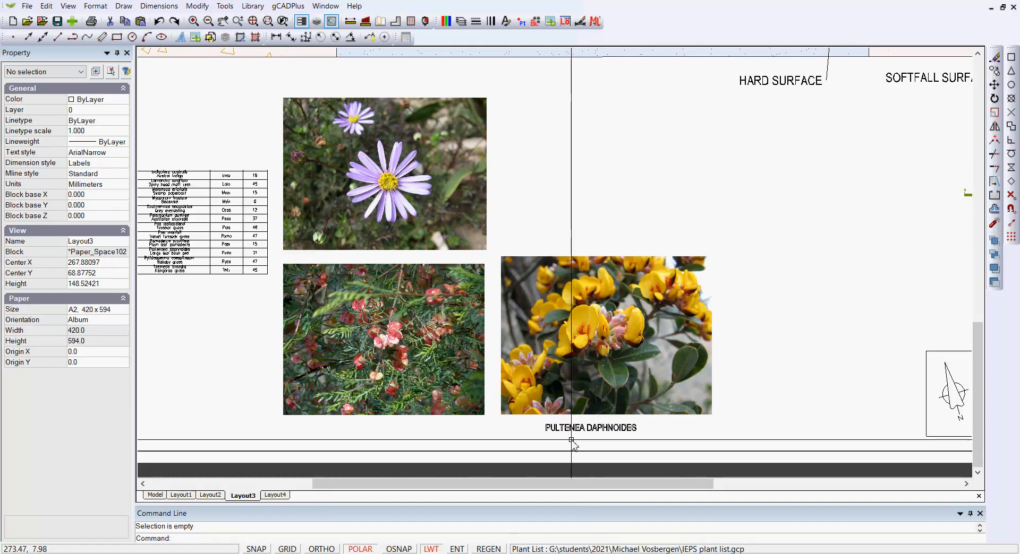
# Shift the PULTENEA DAPHNOIDES caption slightly to the right beneath its photo and clear the selection
pyautogui.scroll(1, 571, 441)
pyautogui.scroll(1, 571, 440)
pyautogui.click(582, 428)
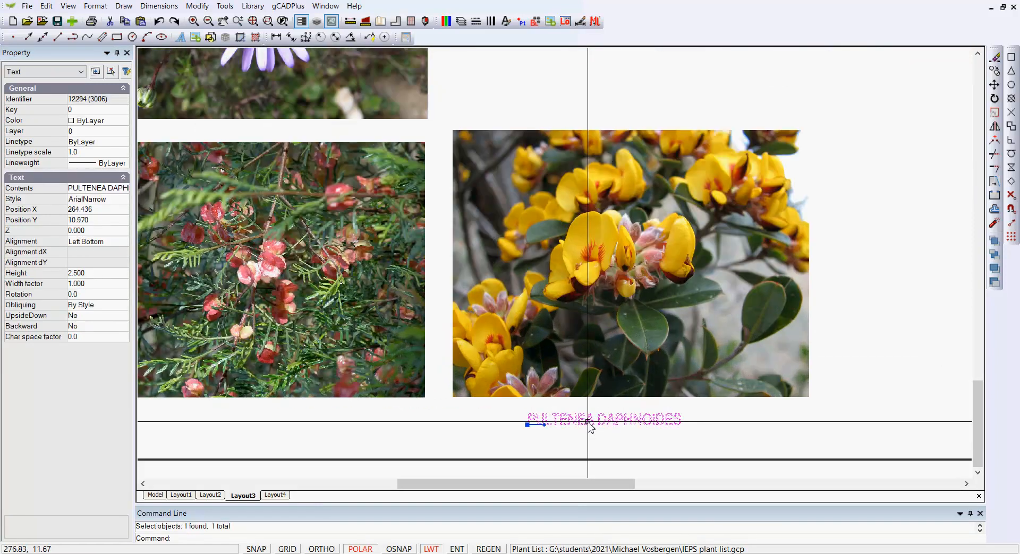
pyautogui.click(532, 425)
pyautogui.press('Escape')
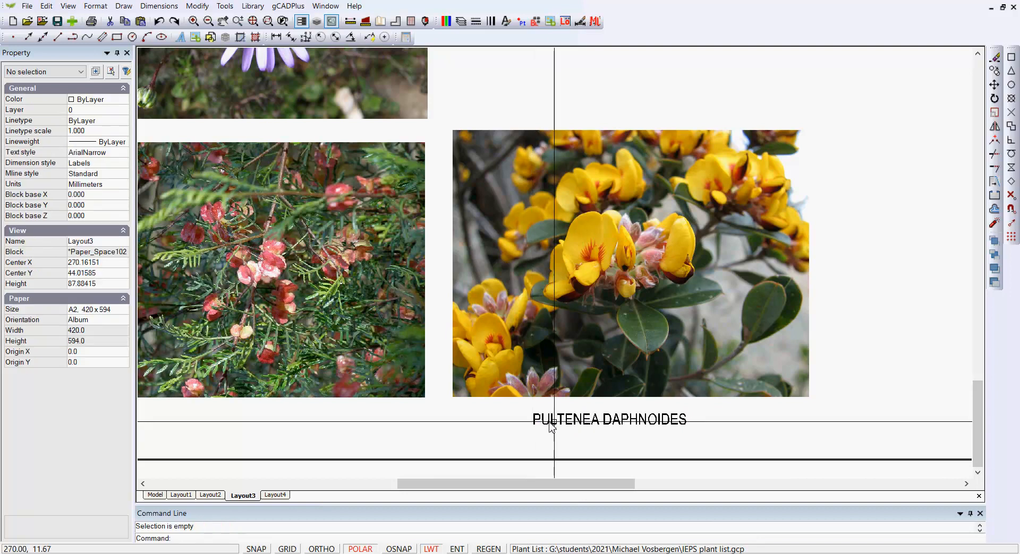
# Start a PDF export of the Layout3 sheet with a Window print area and High level
pyautogui.scroll(-3, 570, 371)
pyautogui.scroll(-1, 569, 372)
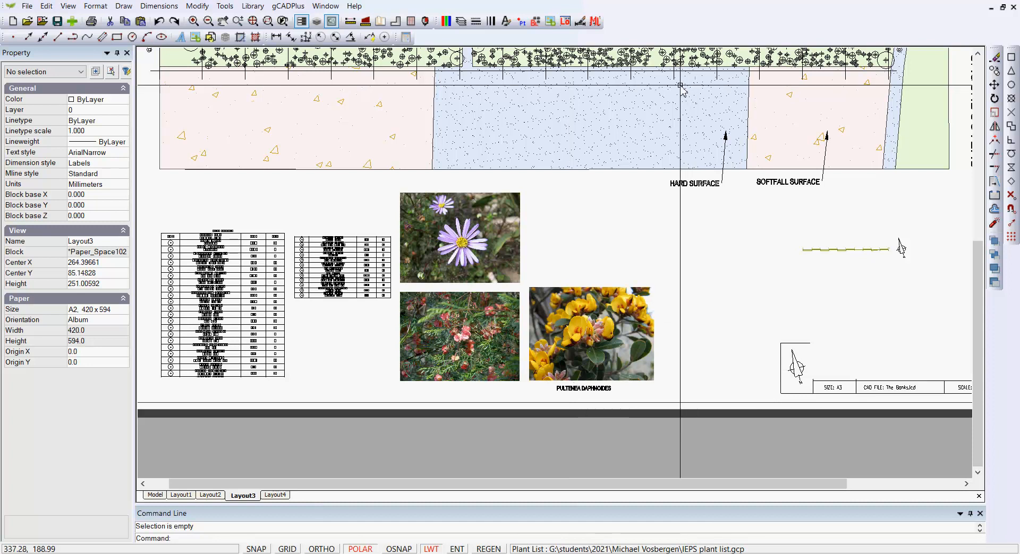
pyautogui.scroll(-1, 653, 241)
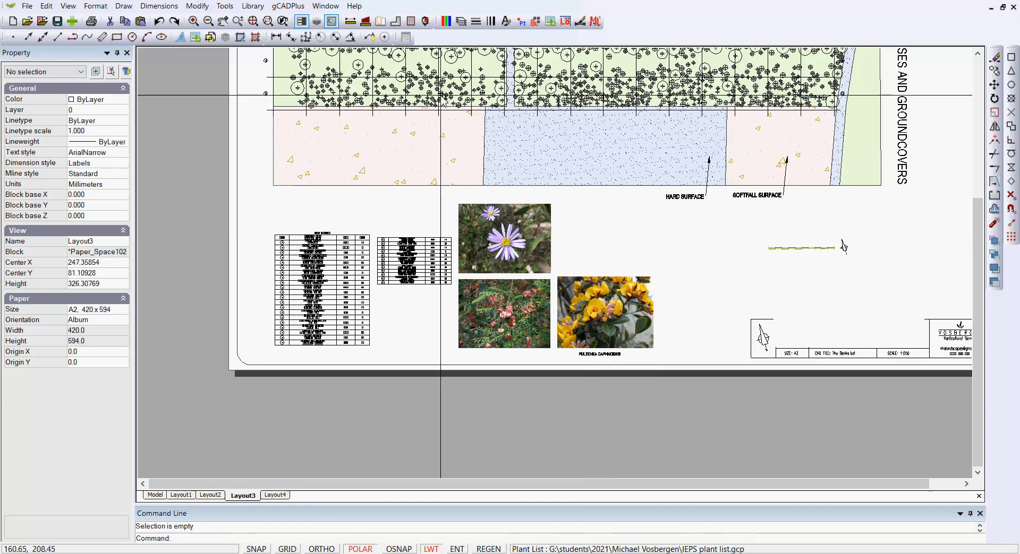
pyautogui.click(26, 7)
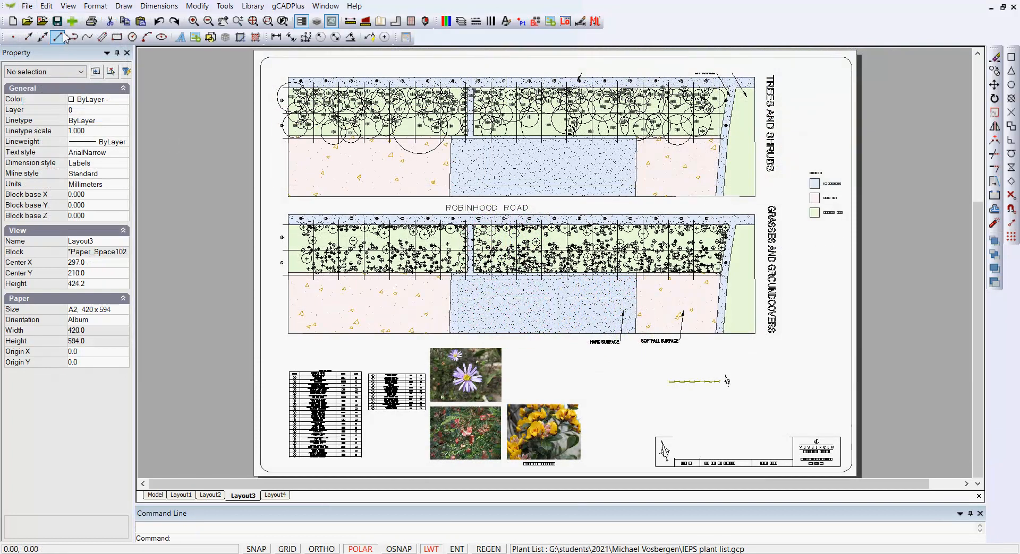
pyautogui.click(26, 7)
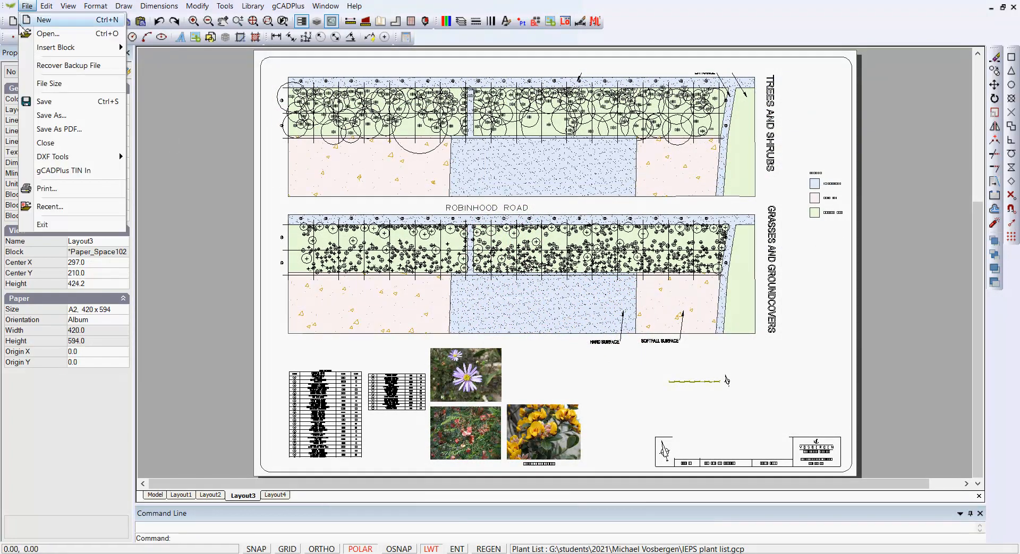
pyautogui.click(72, 130)
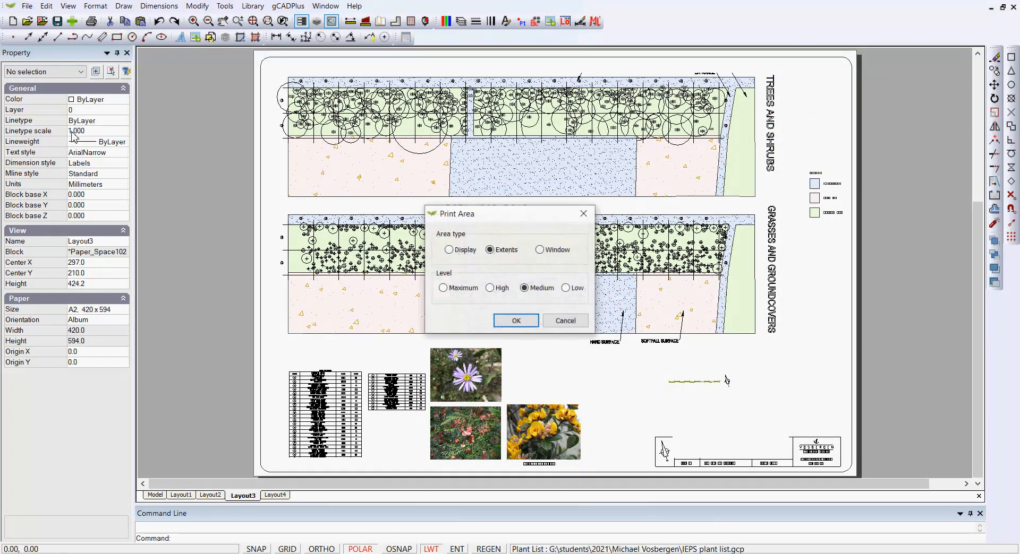
pyautogui.click(539, 250)
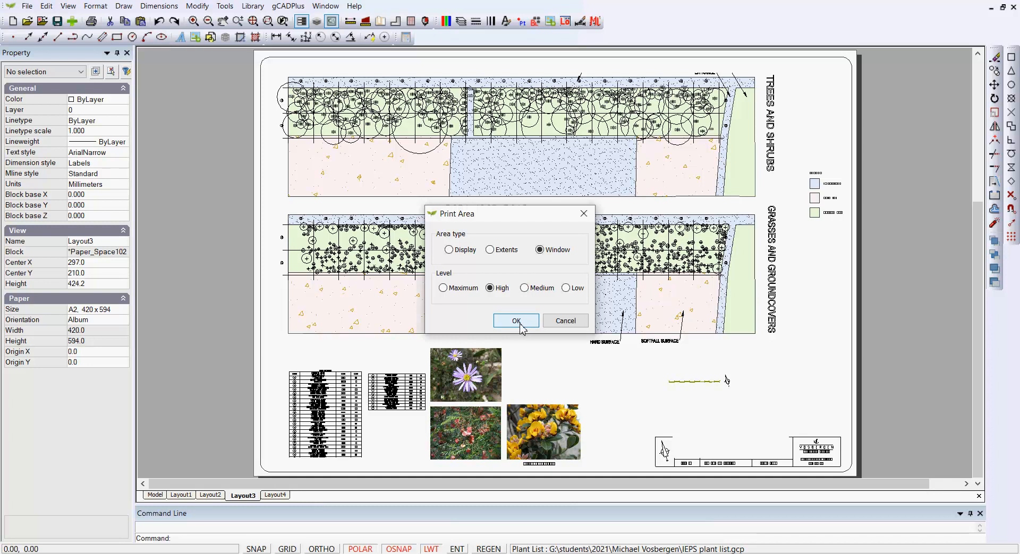
pyautogui.click(516, 321)
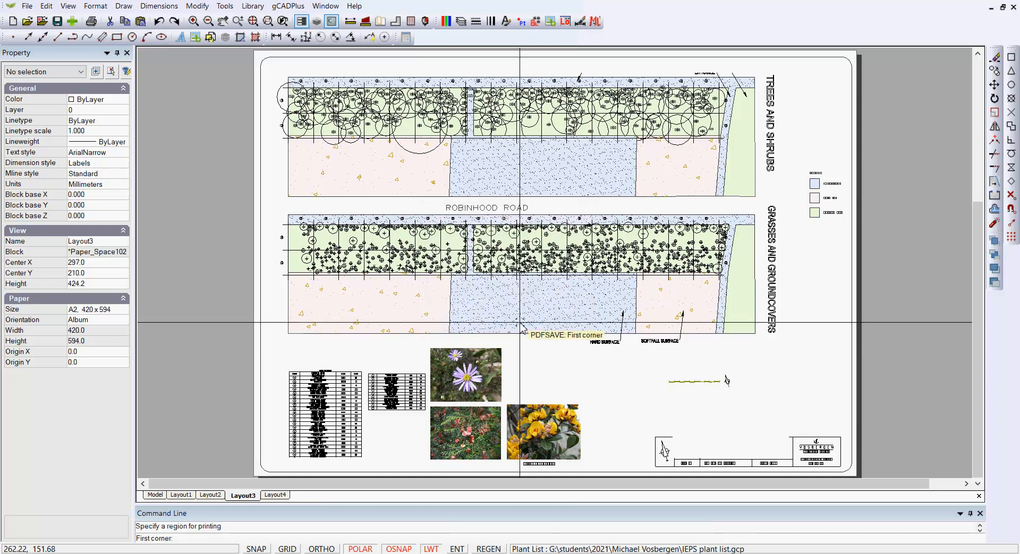
# Frame the whole Layout3 sheet from its upper-left to its lower-right corner as the PDF print region
pyautogui.click(258, 60)
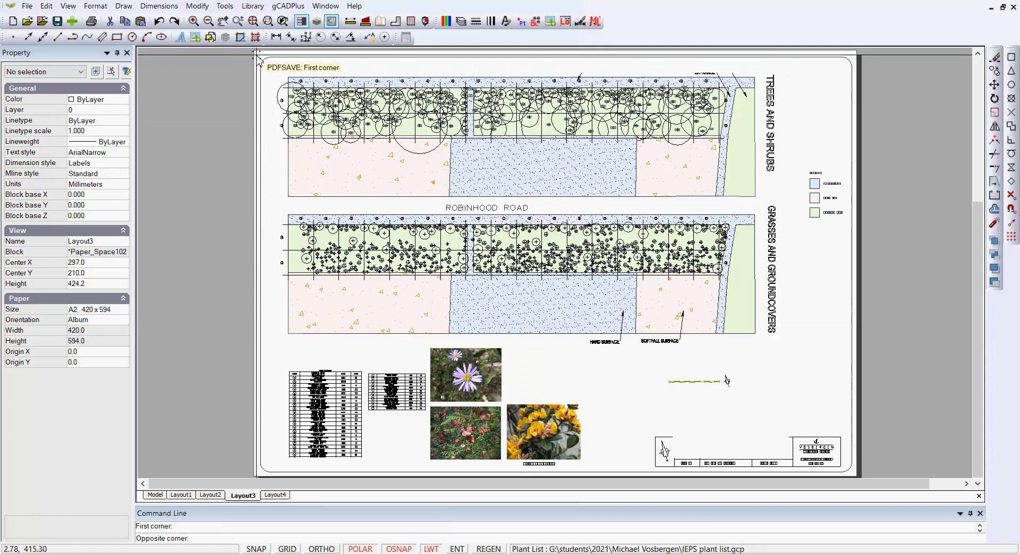
pyautogui.click(851, 473)
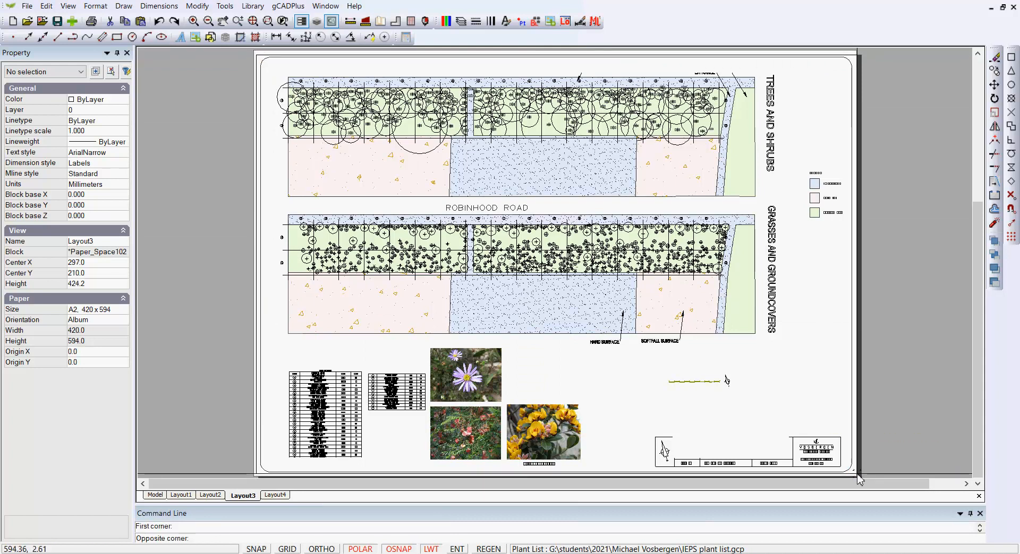
pyautogui.click(856, 481)
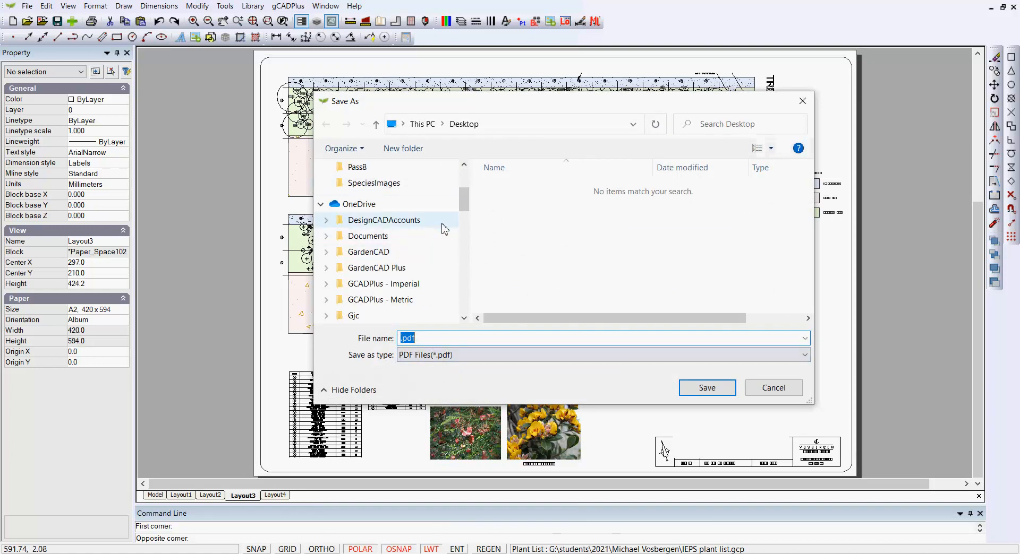
# Save the sheet on the Desktop as test.pdf and look over the exported plans, plant tables and photos
pyautogui.moveTo(465, 193); pyautogui.dragTo(464, 177)
pyautogui.scroll(-5, 383, 200)
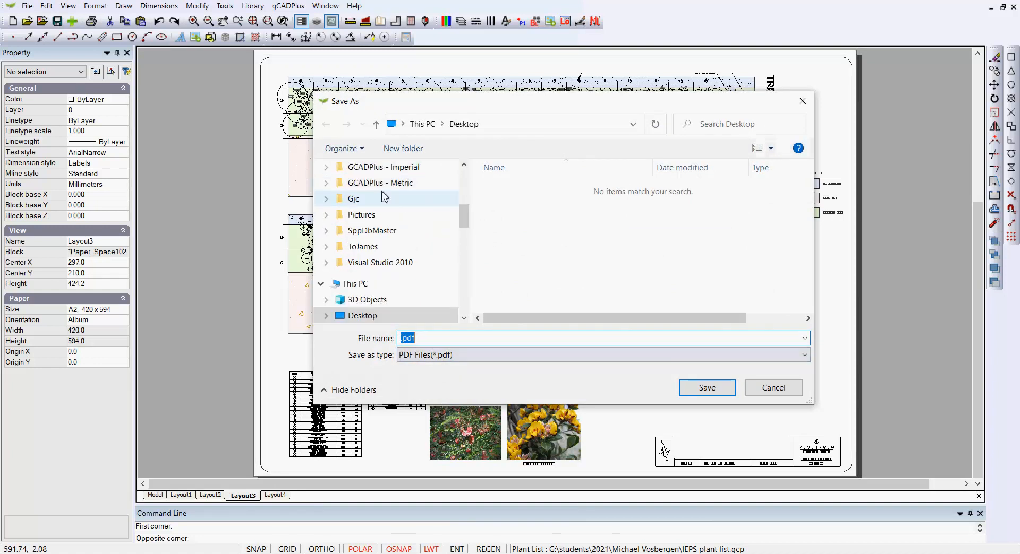
pyautogui.moveTo(466, 212); pyautogui.dragTo(468, 183)
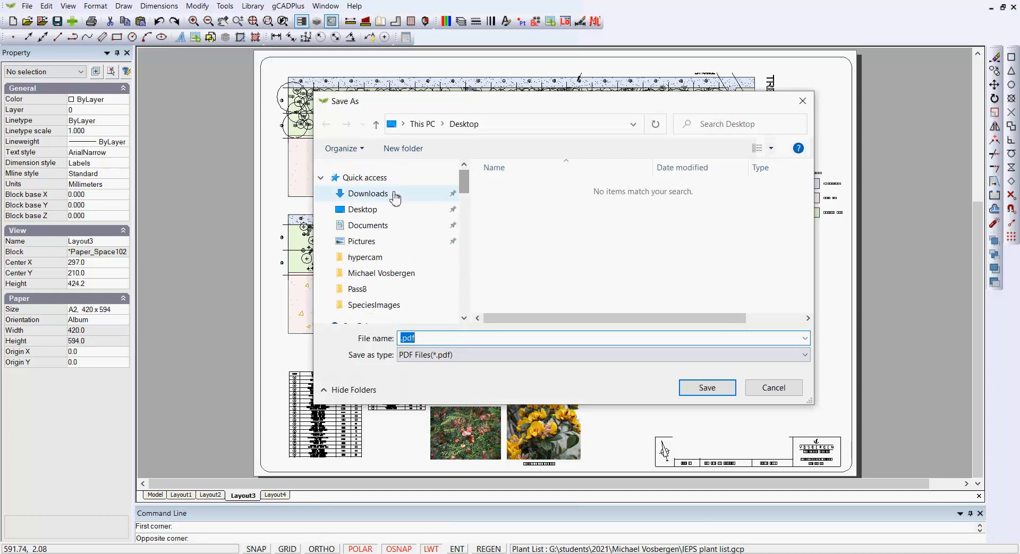
pyautogui.click(386, 210)
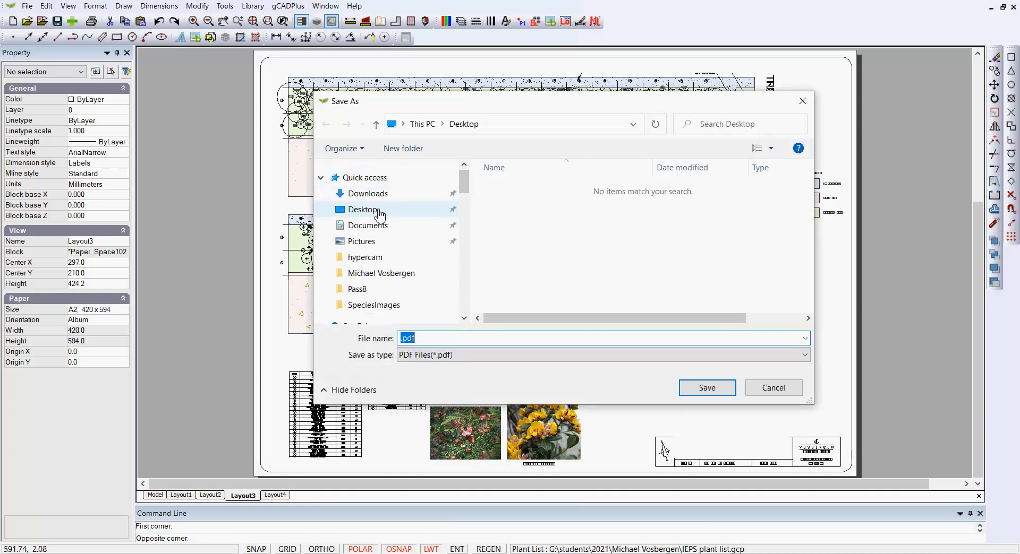
pyautogui.click(400, 338)
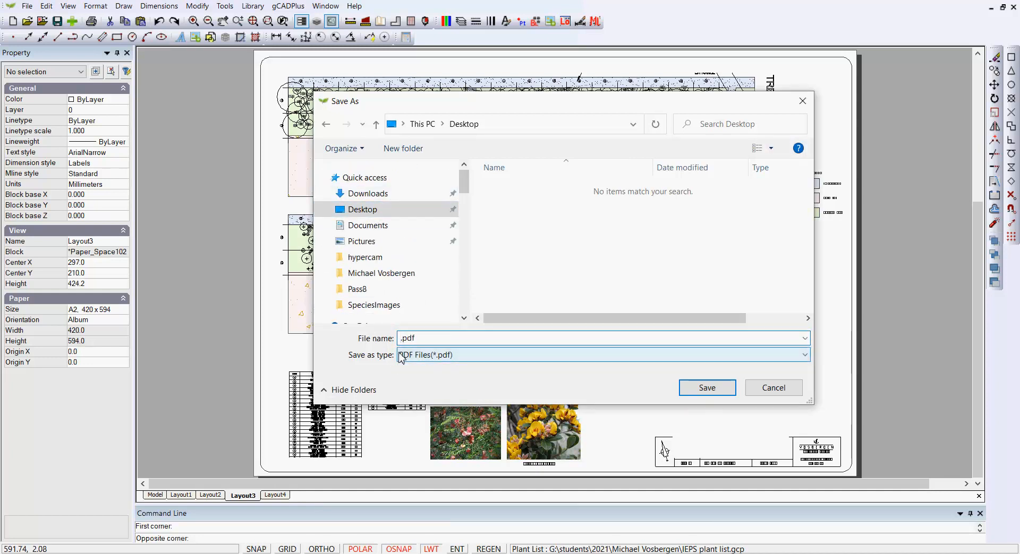
pyautogui.write('test')
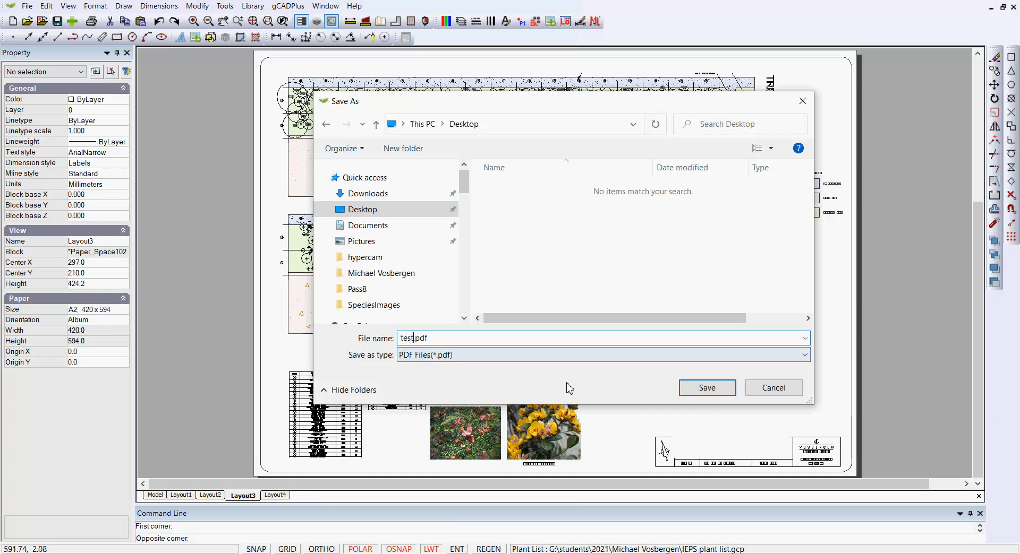
pyautogui.click(691, 389)
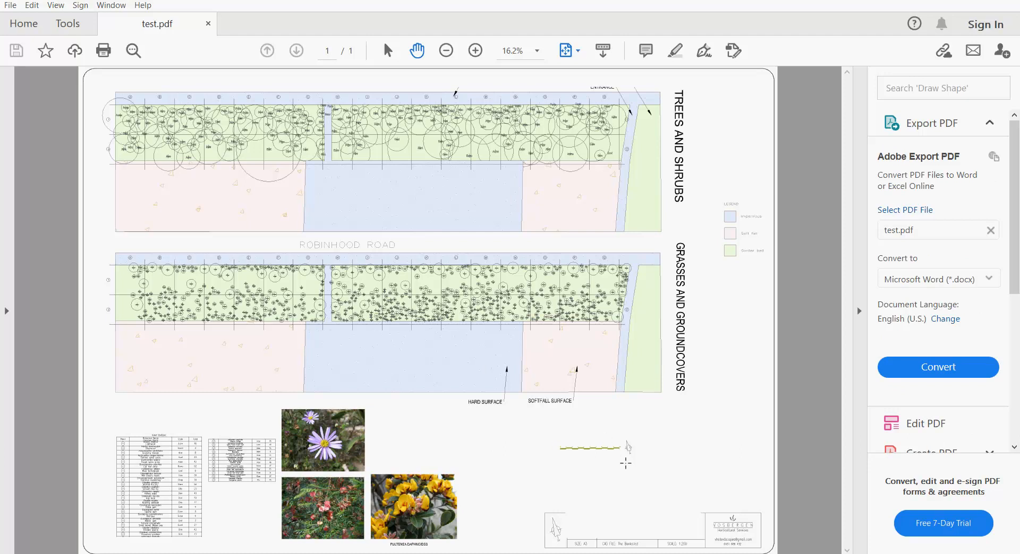
pyautogui.keyDown('ctrl'); pyautogui.scroll(1, 626, 464); pyautogui.keyUp('ctrl')
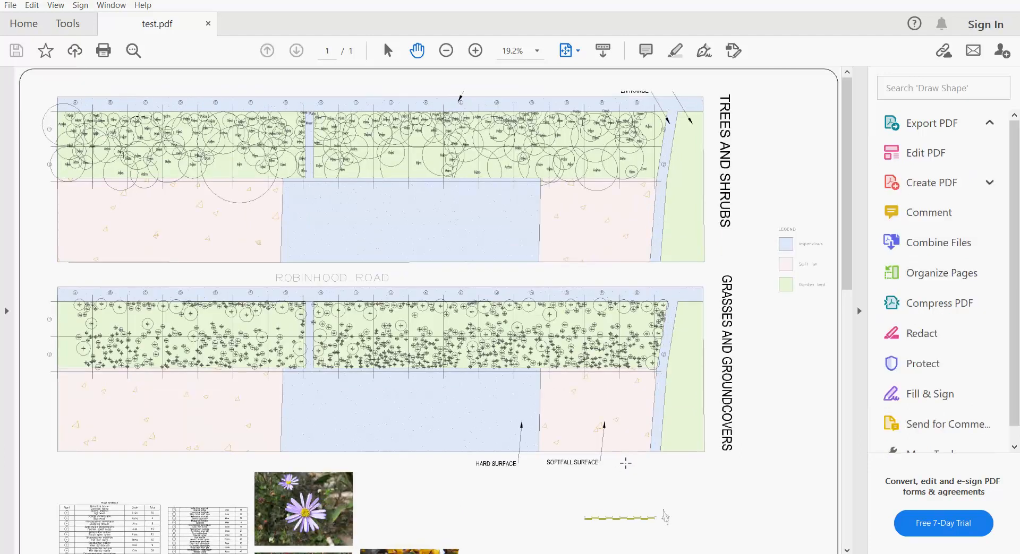
pyautogui.scroll(-3, 616, 441)
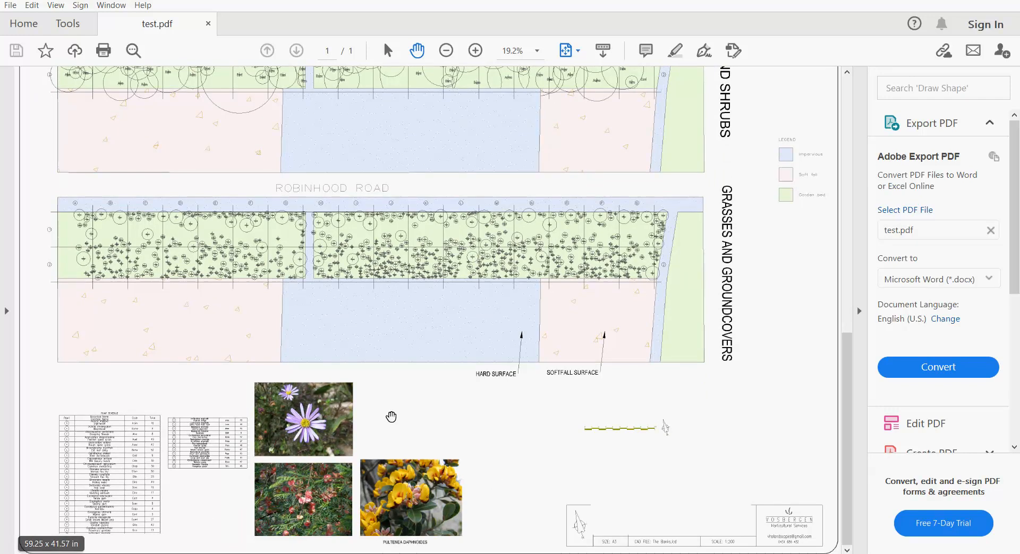
pyautogui.scroll(3, 442, 254)
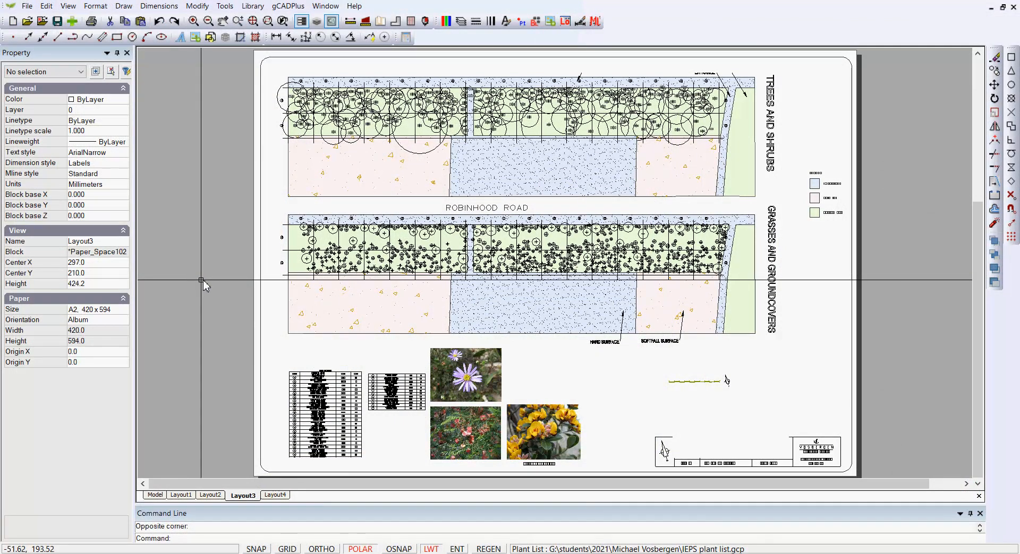
# Start printing the Layout3 sheet and set the CutePDF Writer paper to ISO A2 in Landscape orientation
pyautogui.click(27, 10)
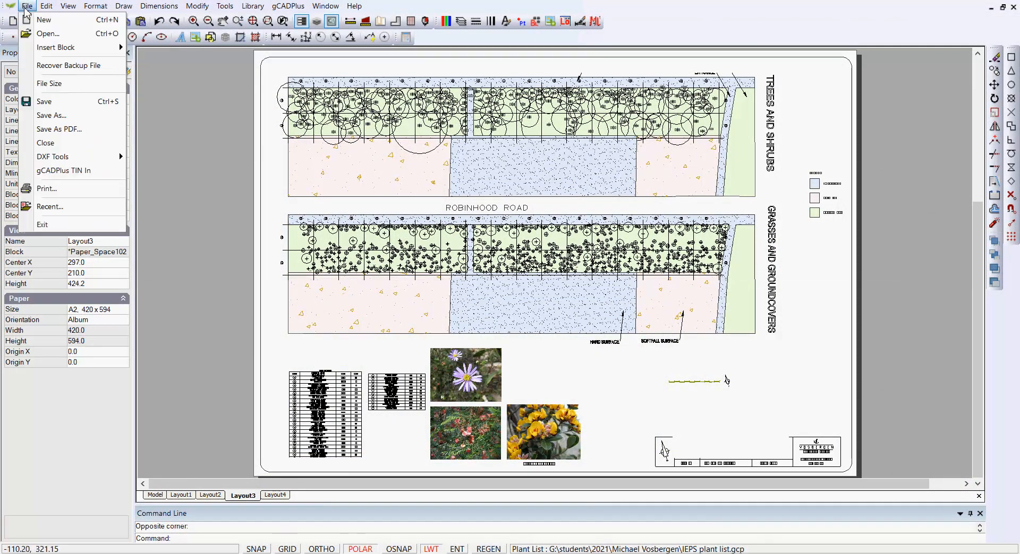
pyautogui.click(49, 192)
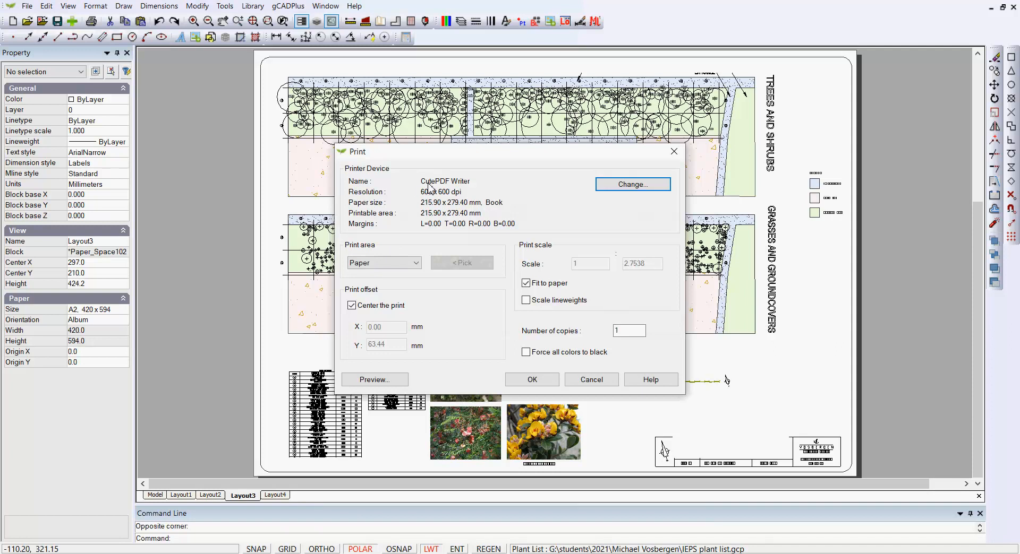
pyautogui.click(632, 187)
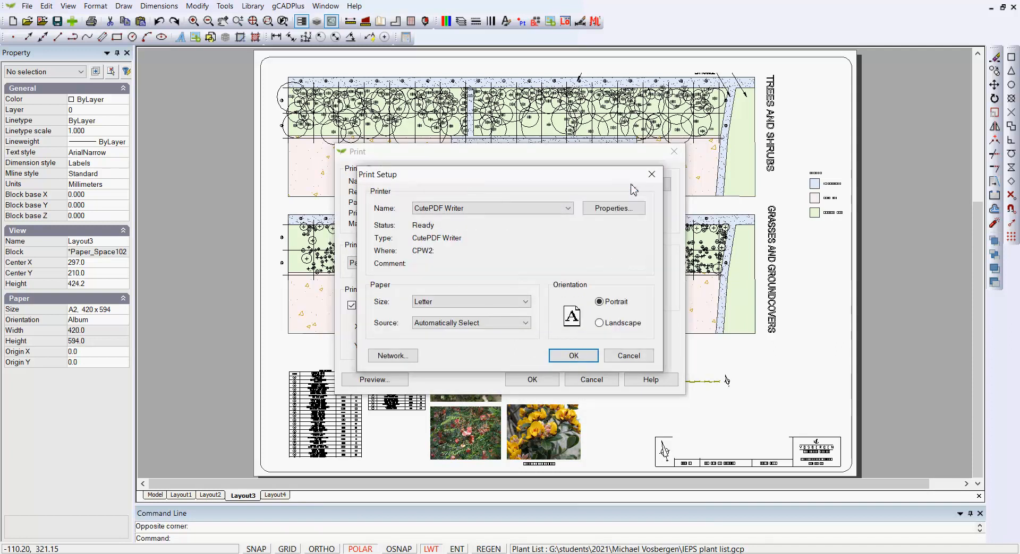
pyautogui.click(526, 303)
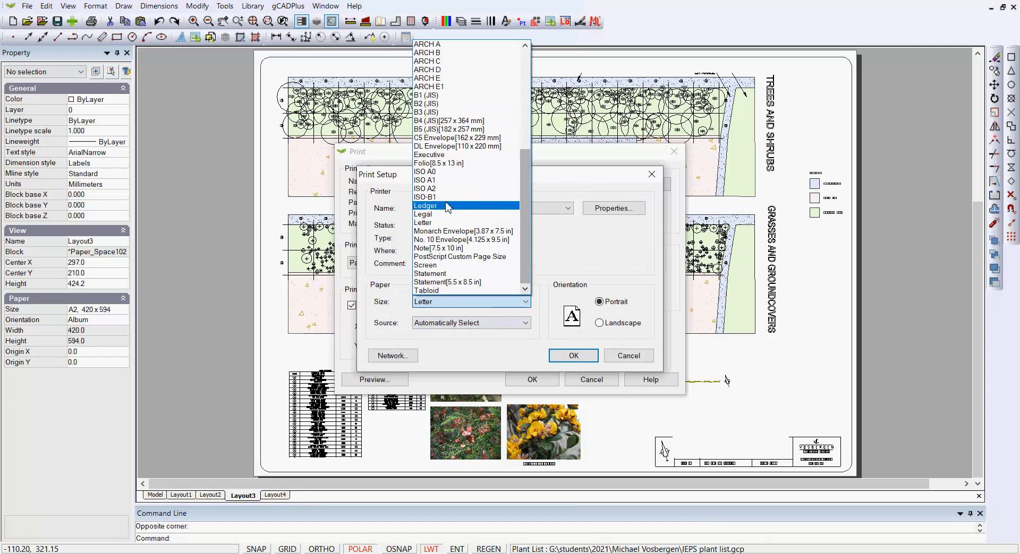
pyautogui.click(432, 189)
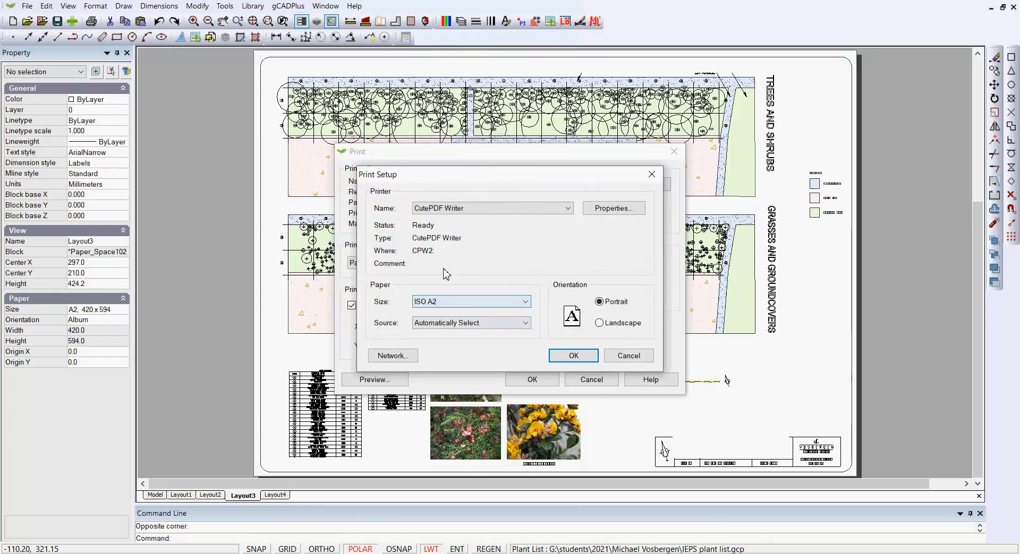
pyautogui.click(600, 324)
# Raise the CutePDF Writer print quality to 1200dpi in its advanced options, accept the printer setup and print the sheet
pyautogui.click(621, 209)
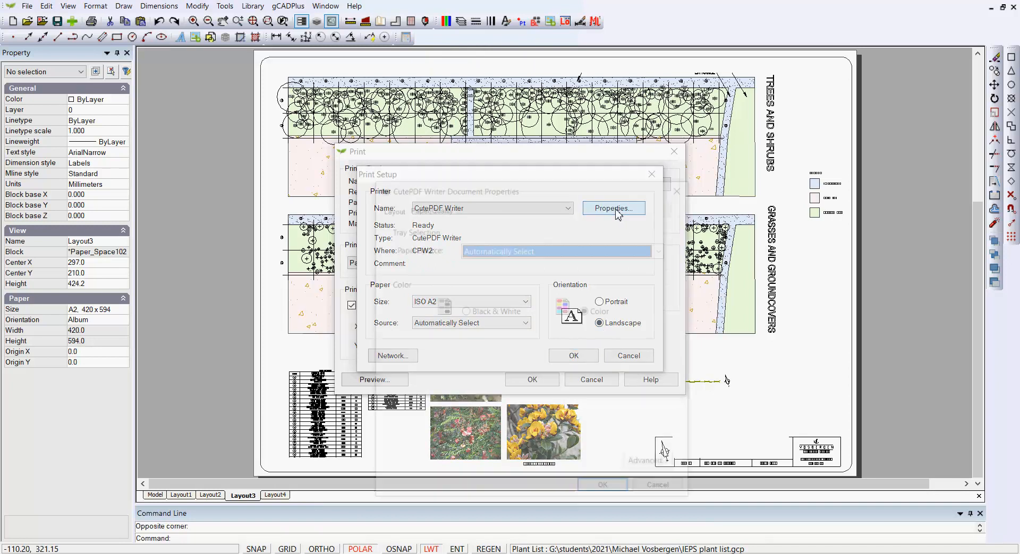
pyautogui.click(651, 465)
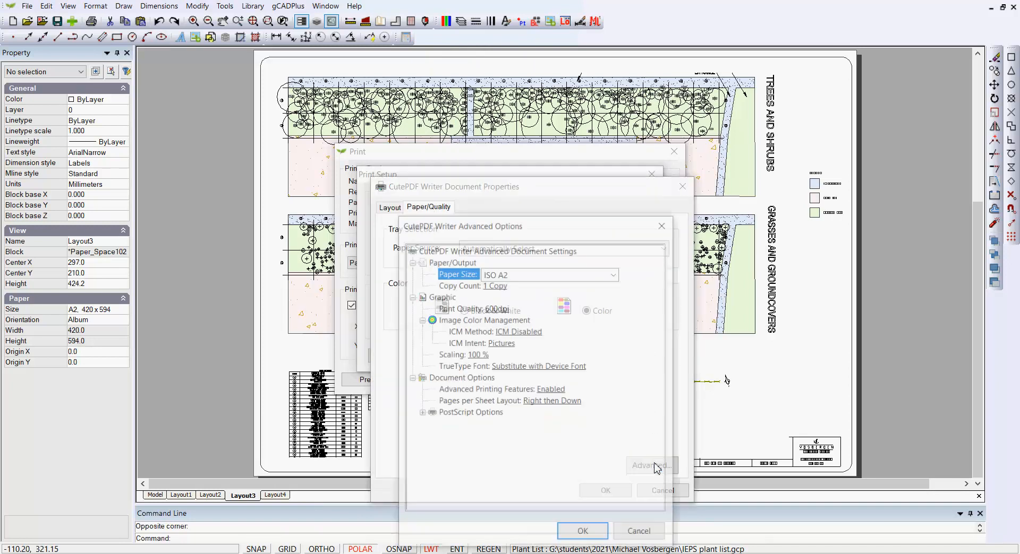
pyautogui.click(496, 308)
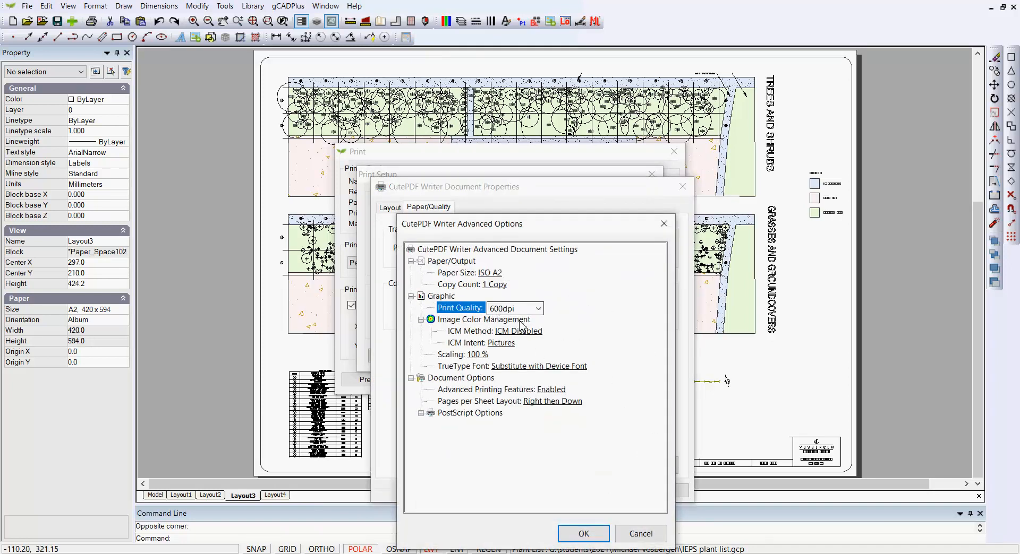
pyautogui.click(538, 310)
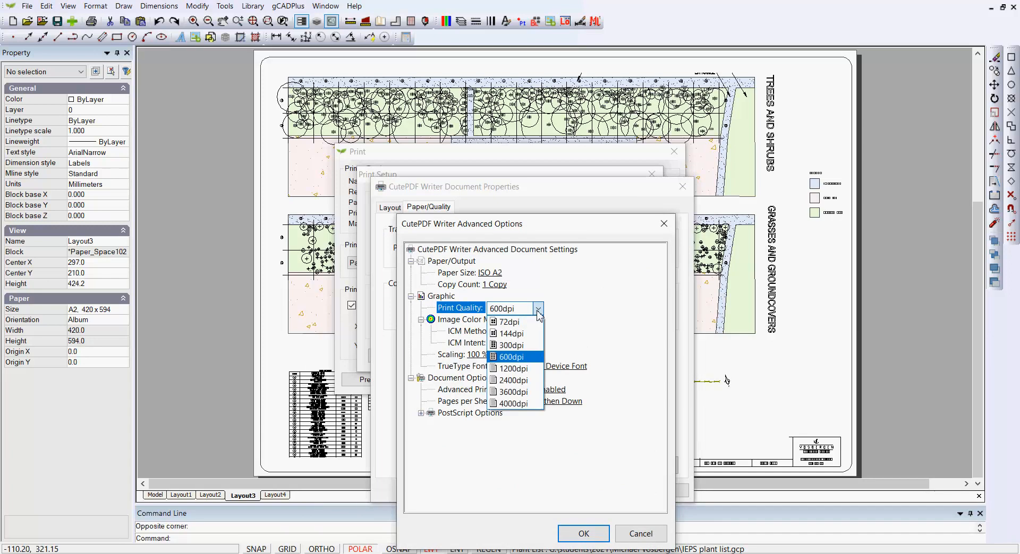
pyautogui.click(511, 370)
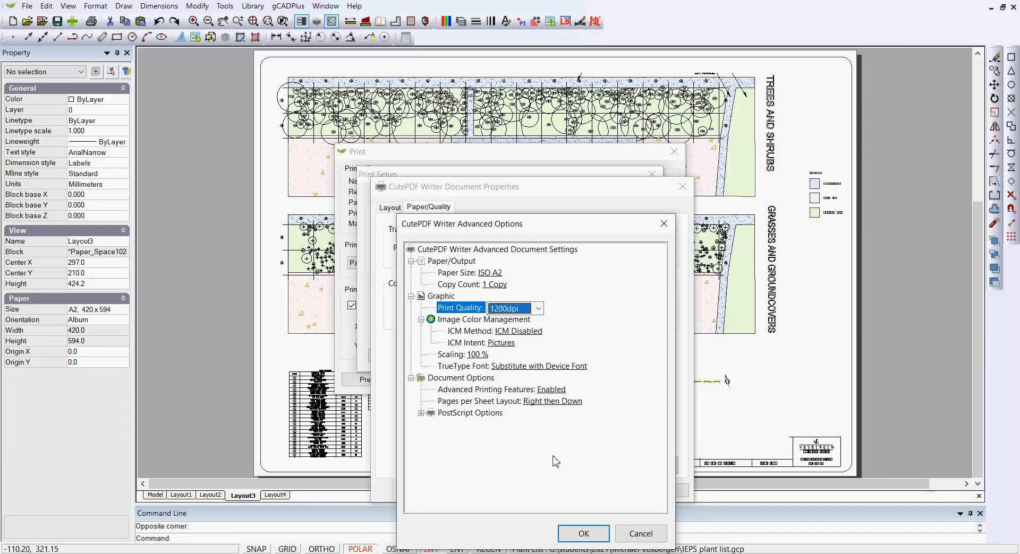
pyautogui.click(582, 535)
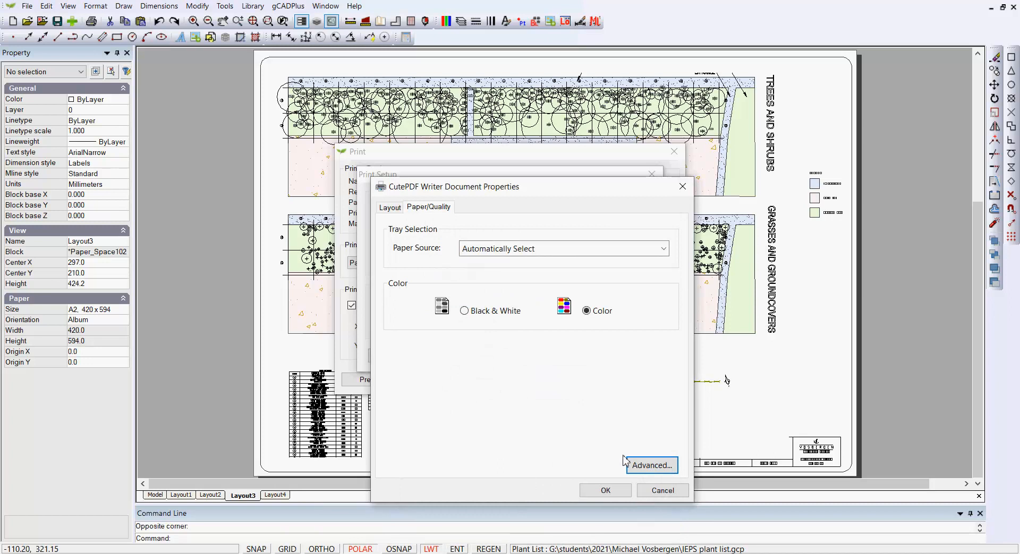
pyautogui.click(607, 492)
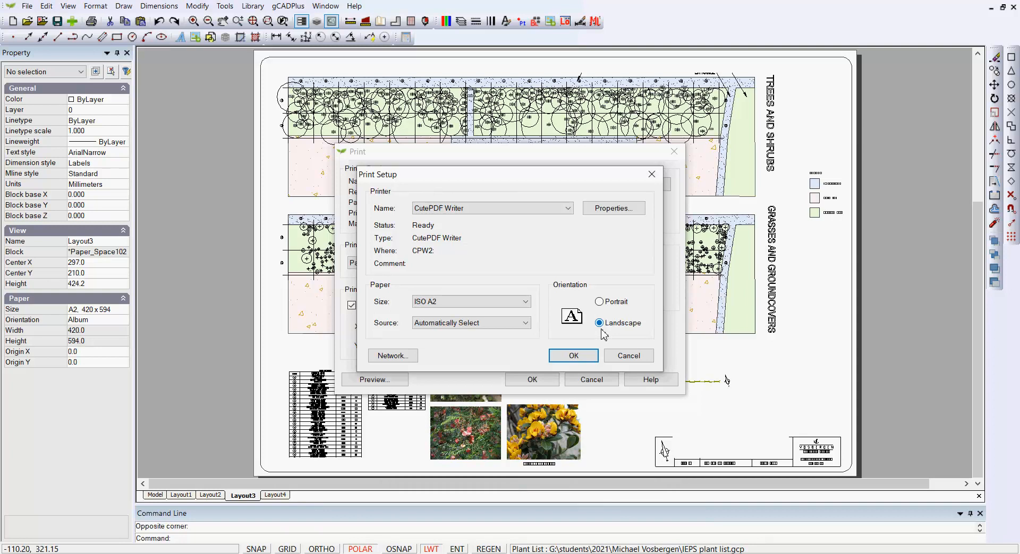
pyautogui.click(572, 357)
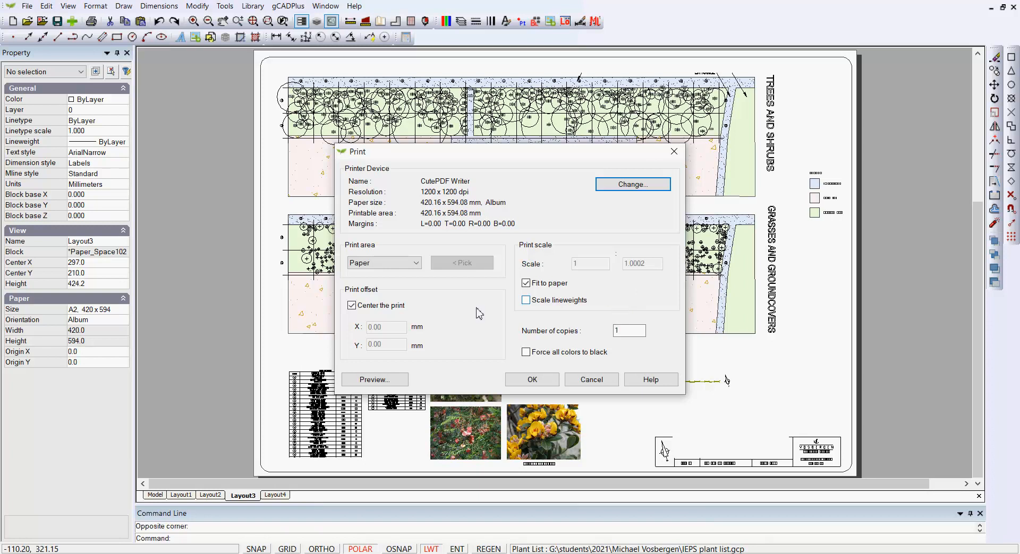
pyautogui.click(536, 380)
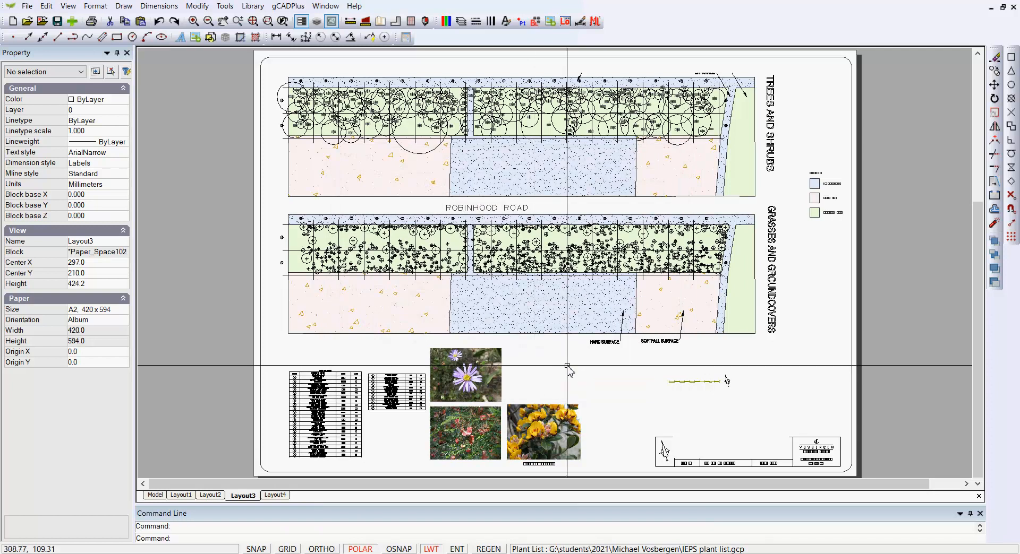